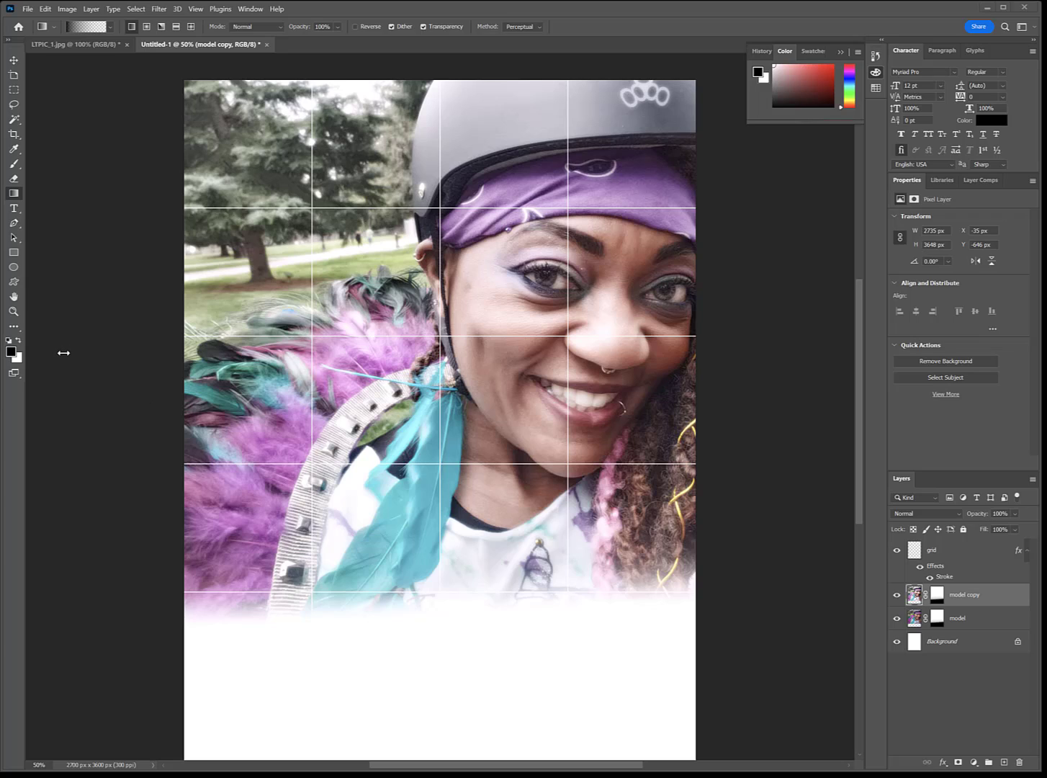
Step: Desaturate the model copy layer
click(69, 10)
mouse_move(77, 37)
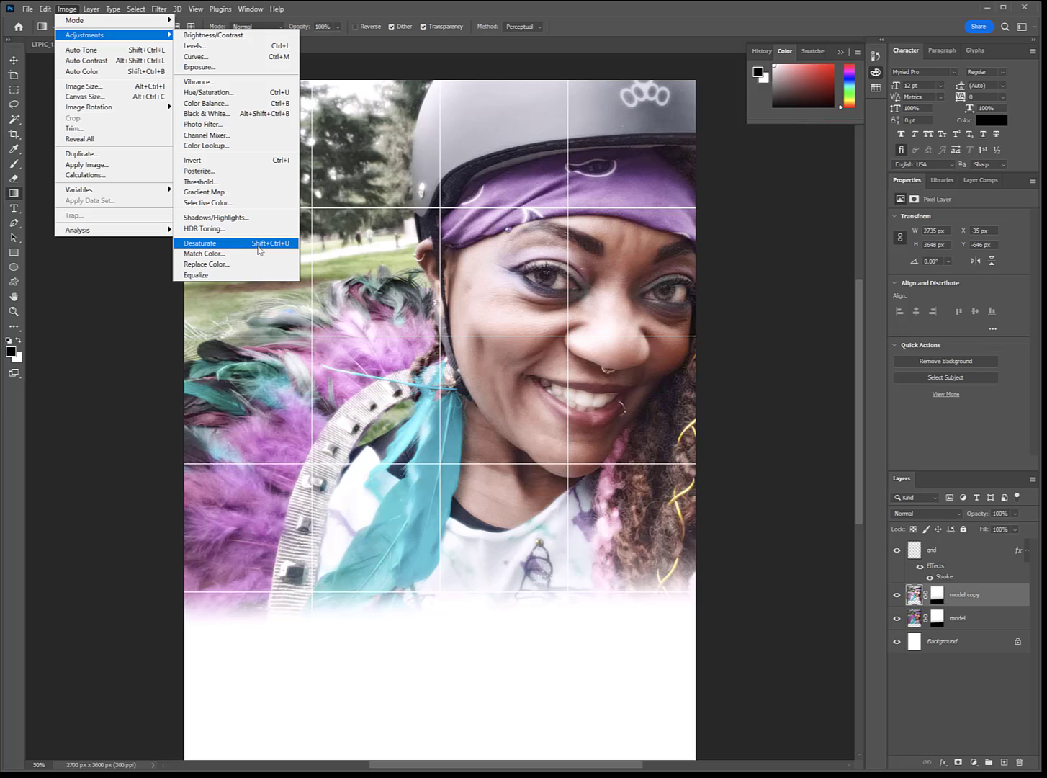
click(758, 408)
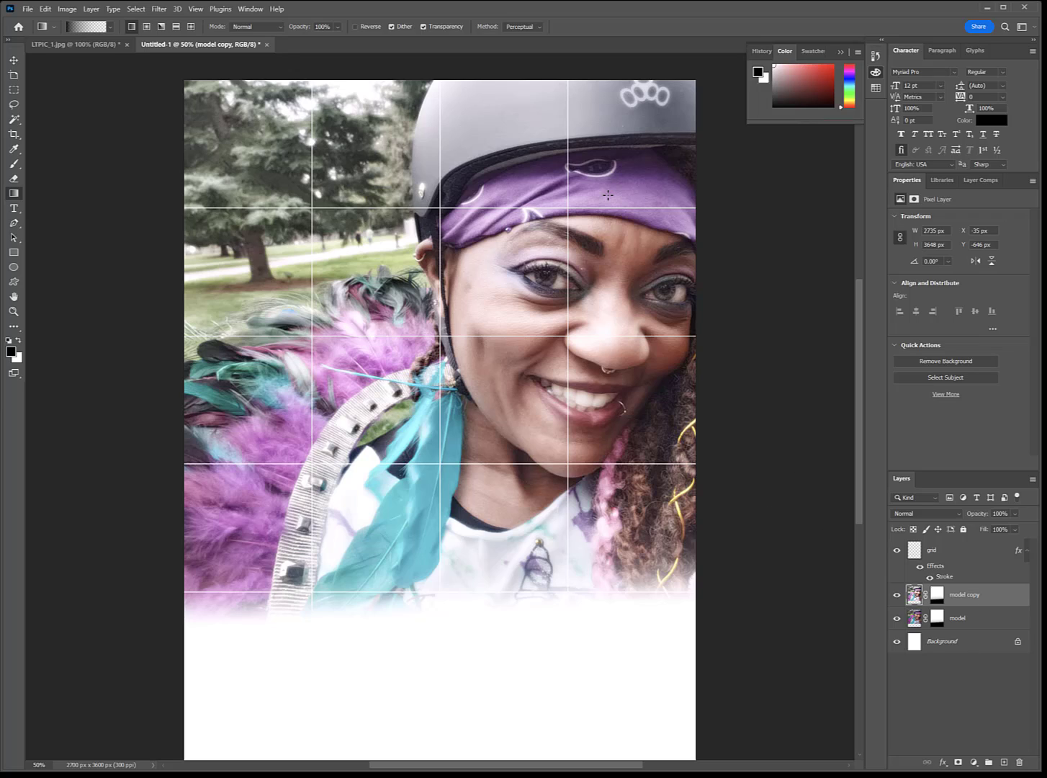
click(15, 61)
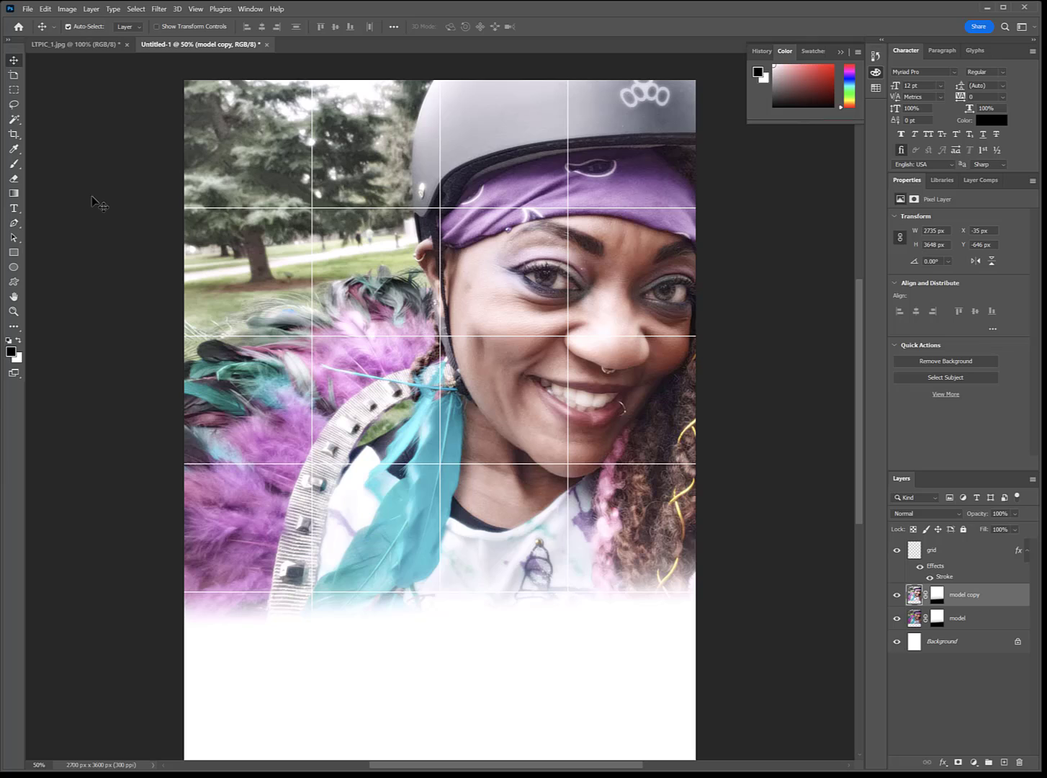
key(ctrl)
key(ctrl+shift+u)
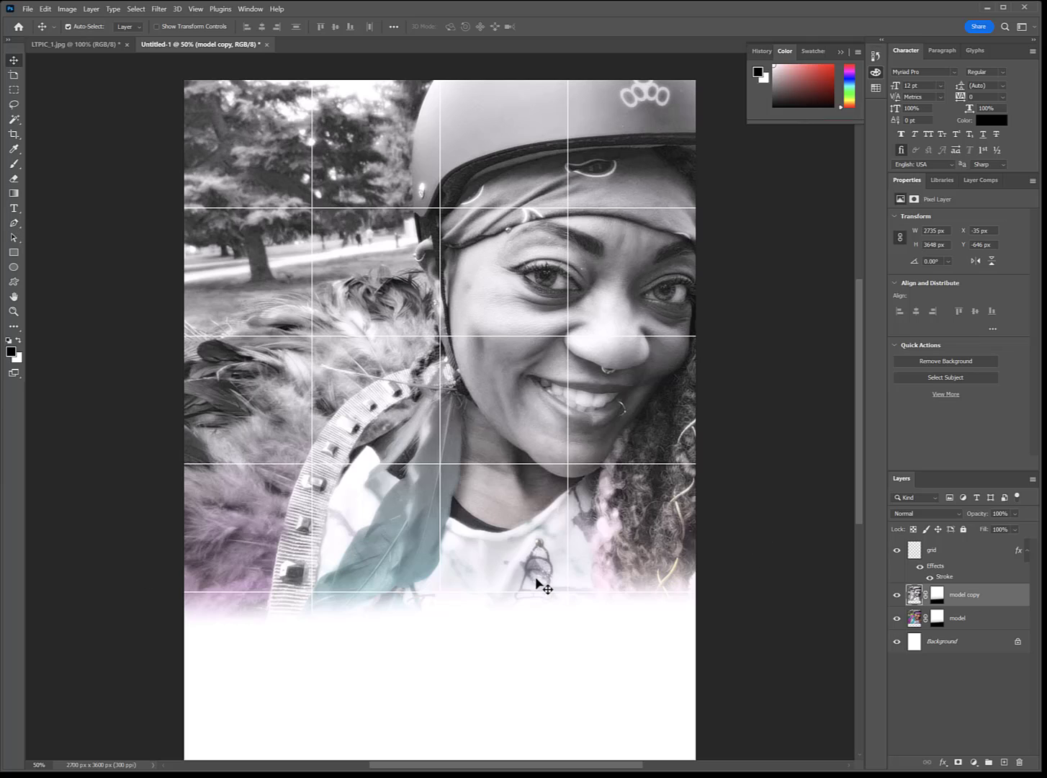
Step: Apply the Diffuse Glow distort filter from the Filter Gallery to the model copy layer
click(66, 9)
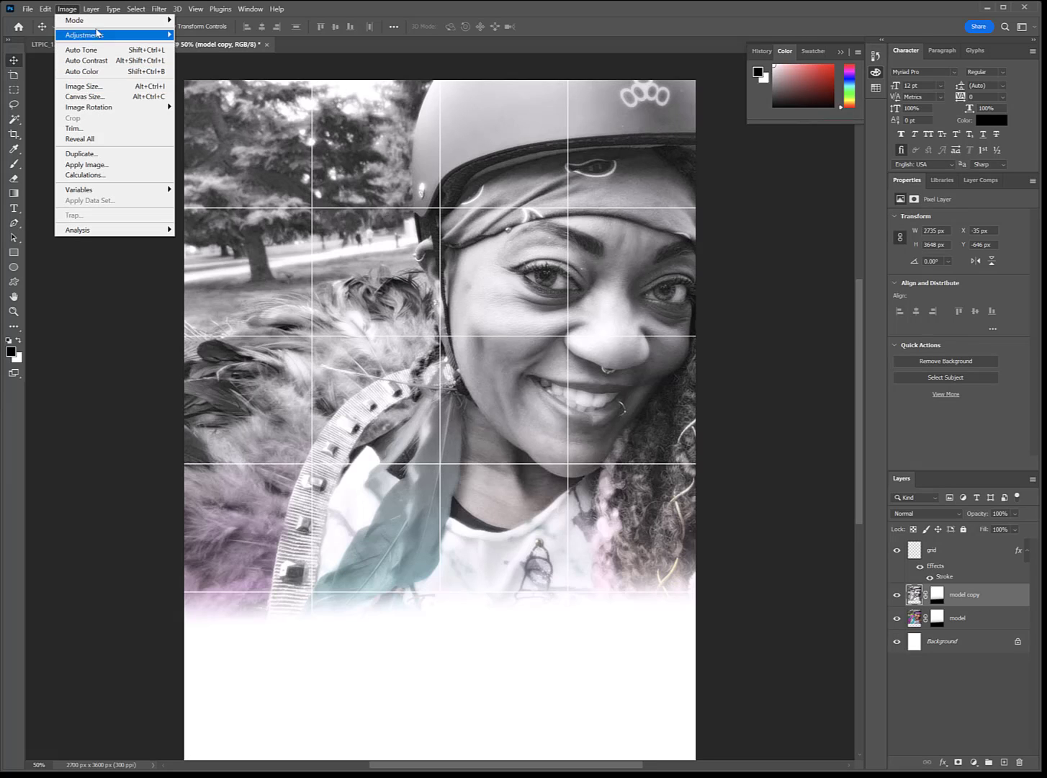
mouse_move(120, 37)
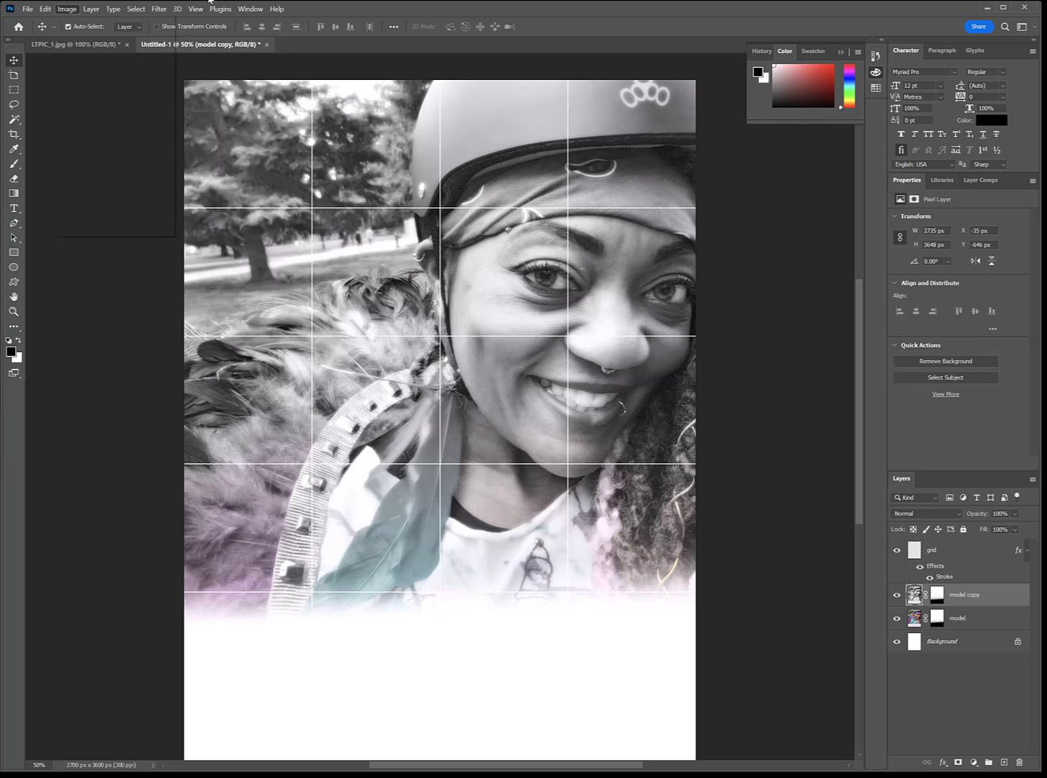
mouse_move(159, 10)
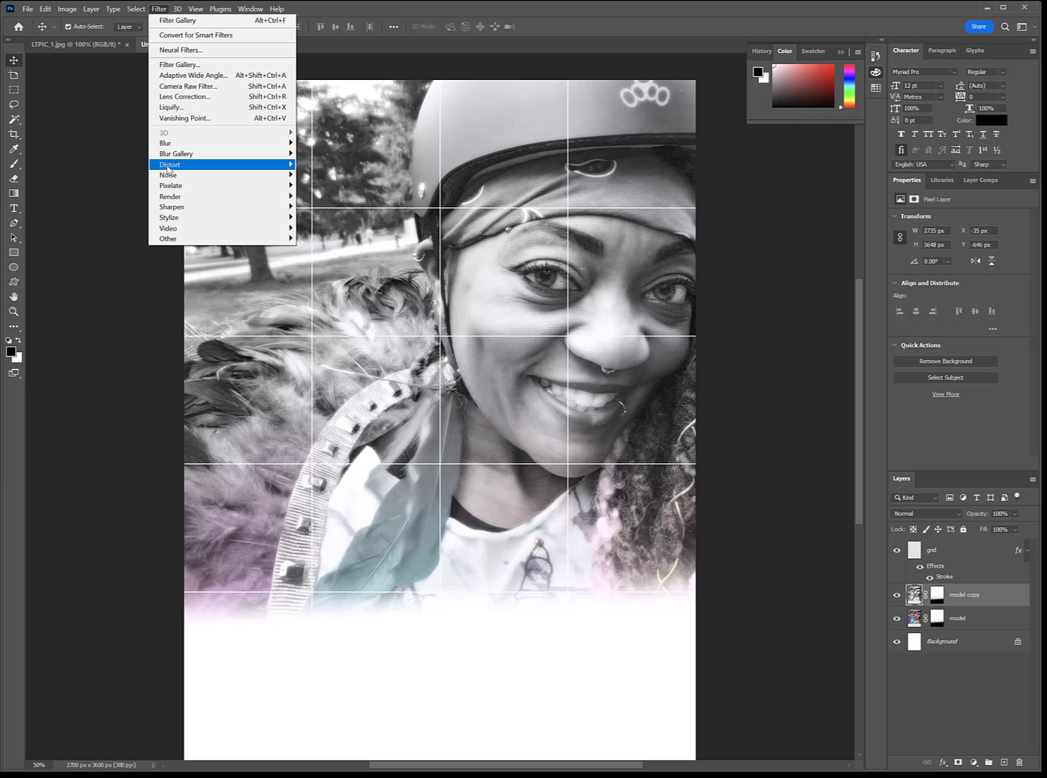
mouse_move(169, 167)
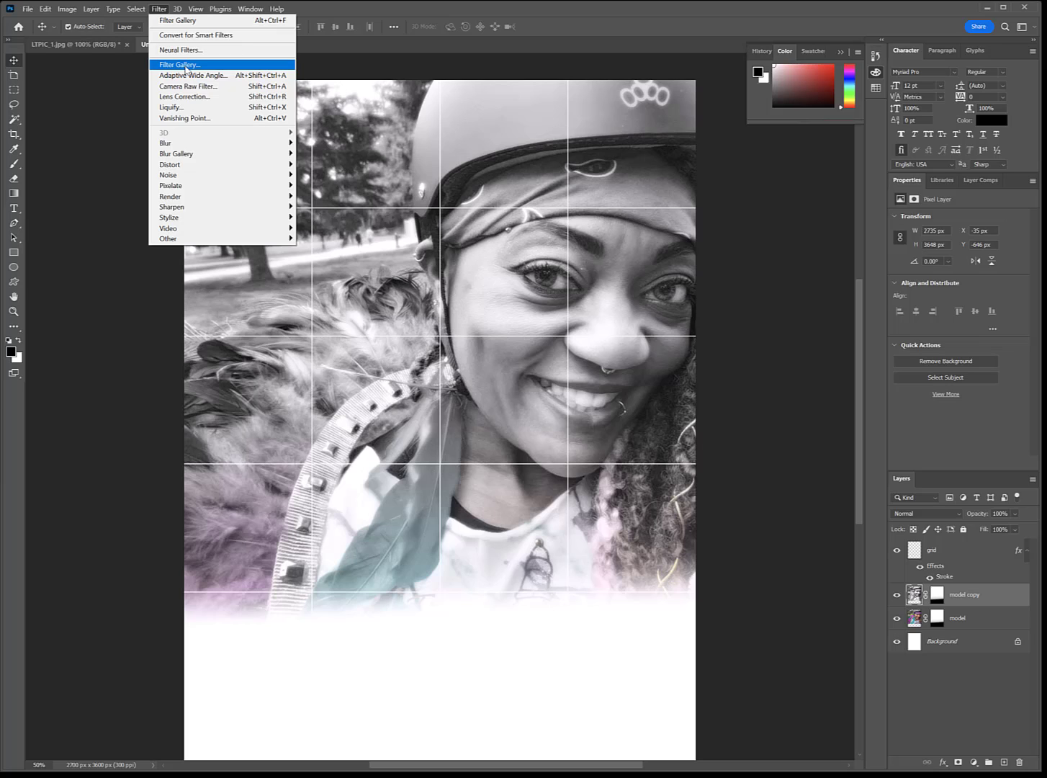
click(191, 66)
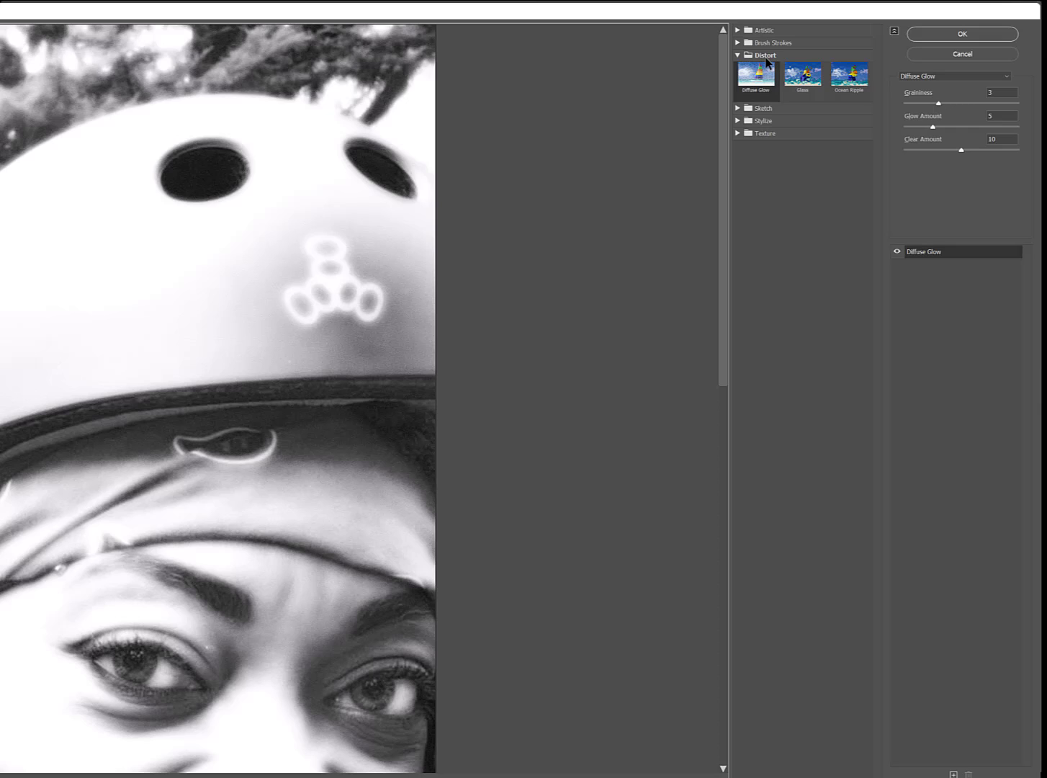
click(760, 78)
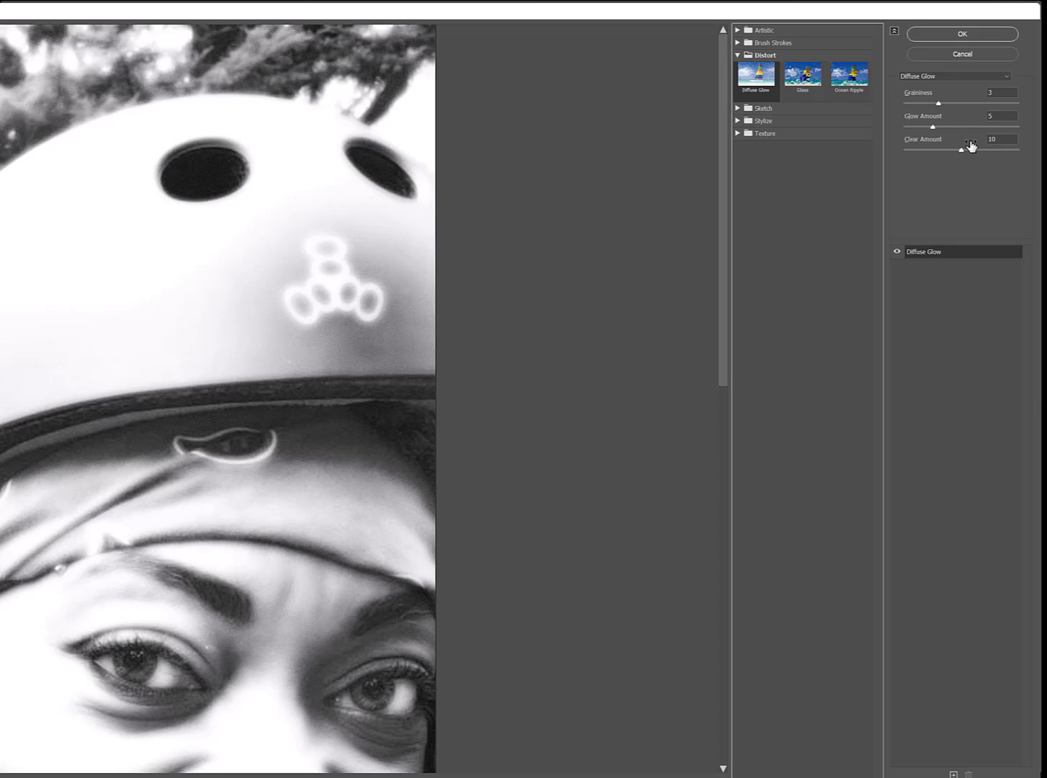
click(1007, 92)
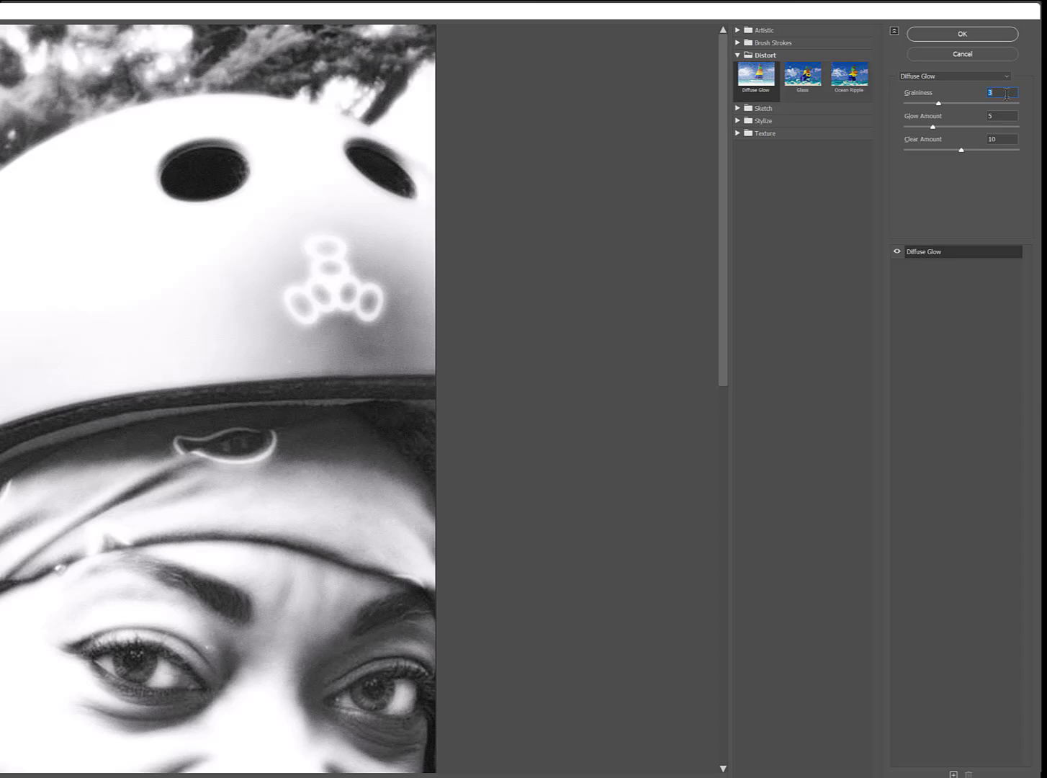
click(1004, 116)
click(972, 34)
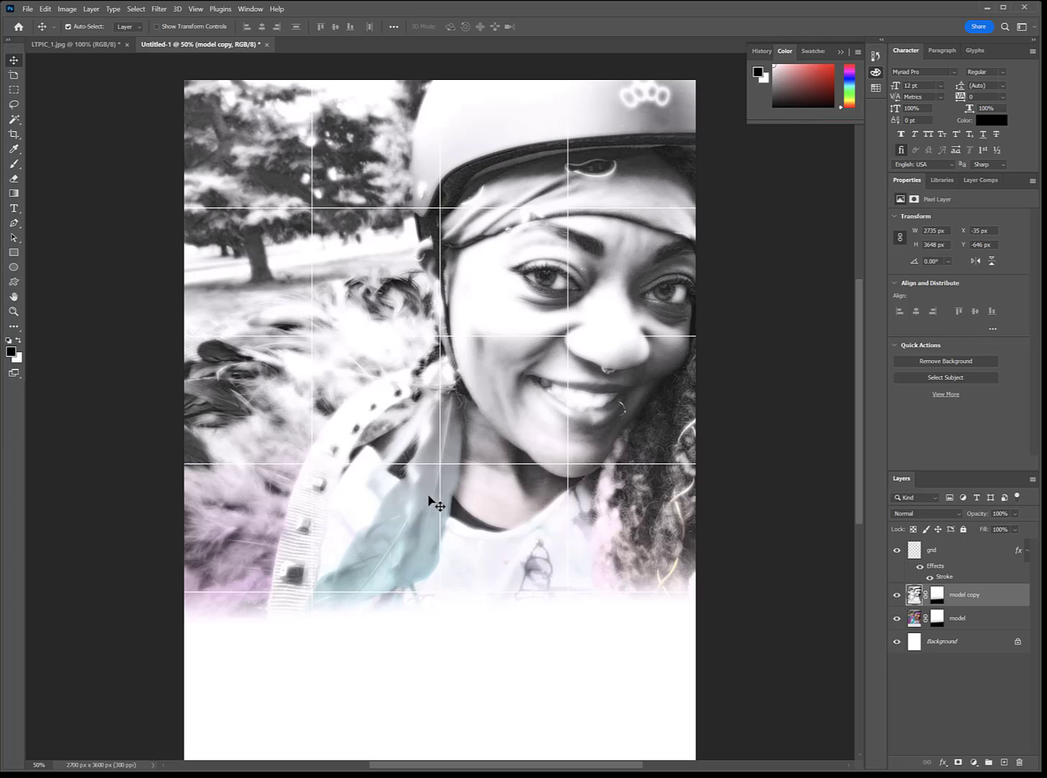
Step: Open Levels on the model copy layer and nudge the midtone slider slightly to brighten it
drag(428, 493, 431, 497)
key(ctrl+l)
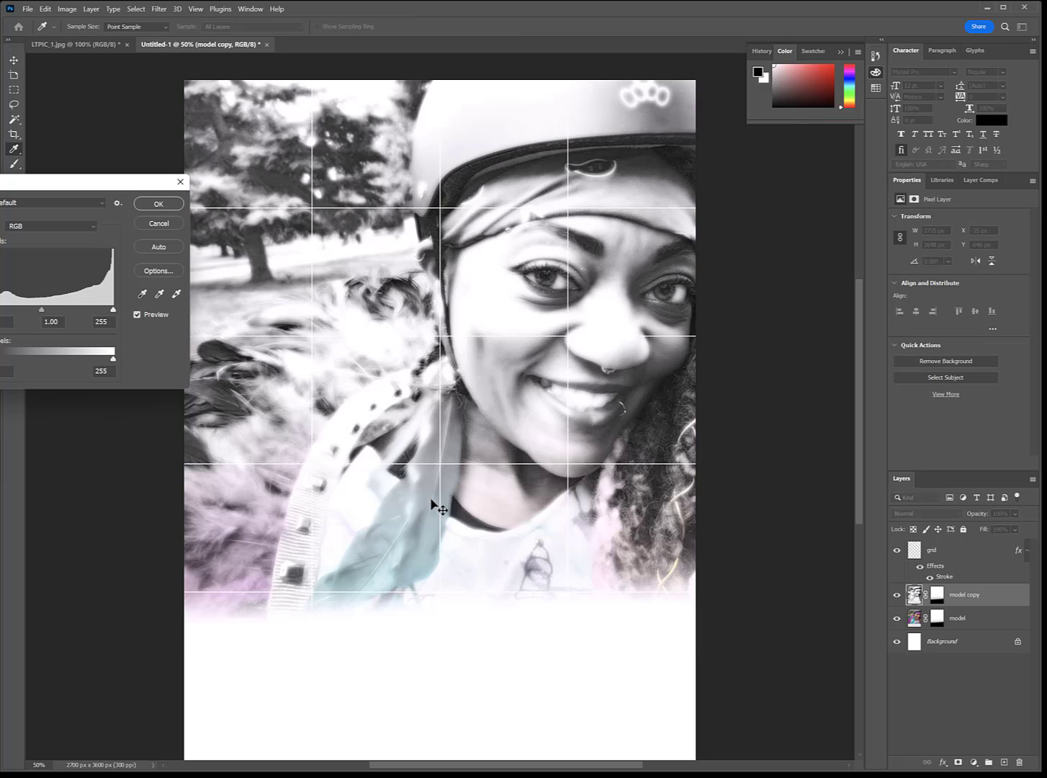
drag(50, 185, 190, 314)
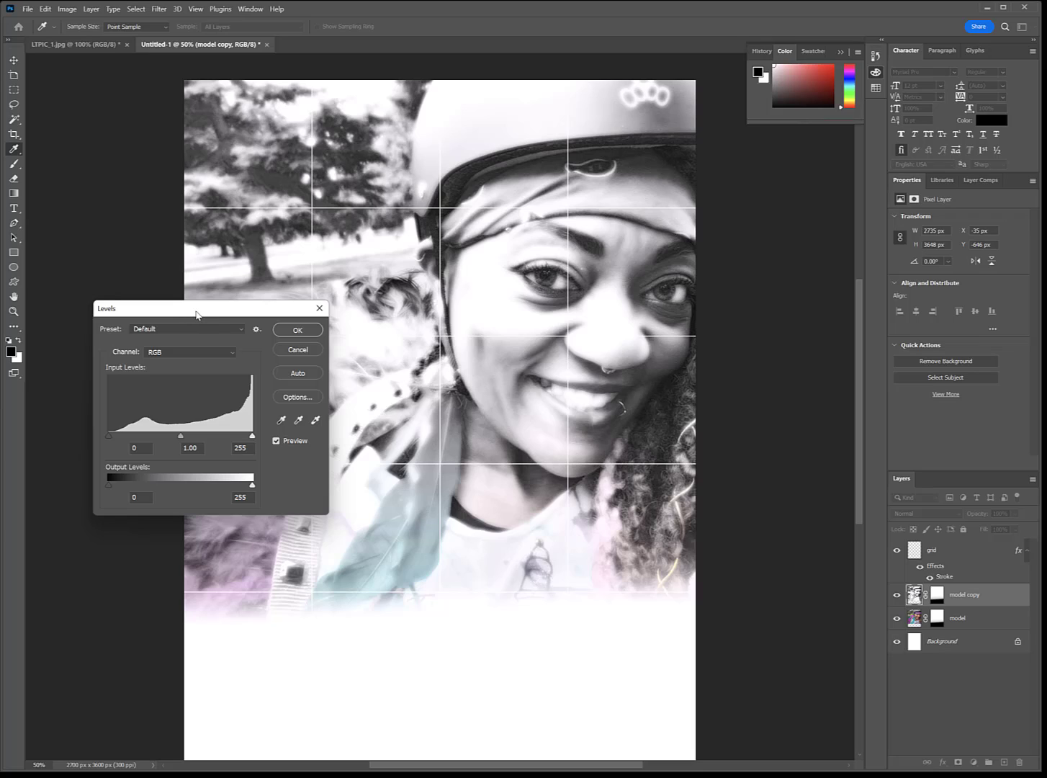
drag(181, 437, 185, 438)
click(185, 437)
key(Return)
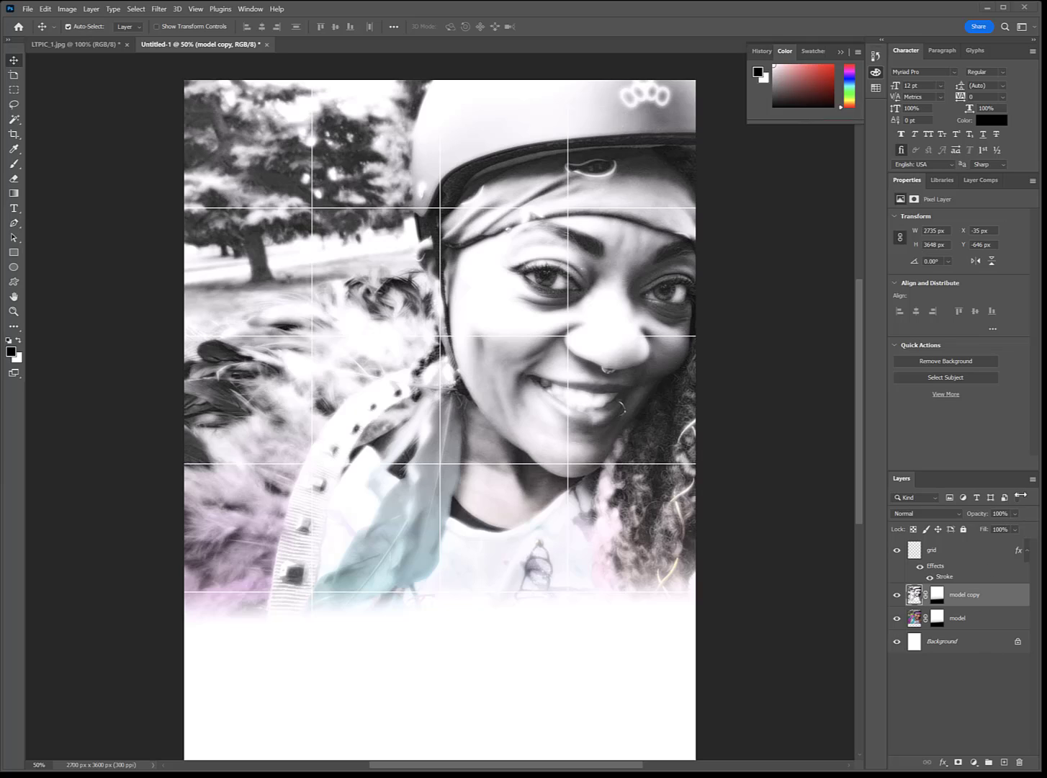
Step: Set the model copy layer's blend mode to Lighten, after trying Soft Light
click(960, 514)
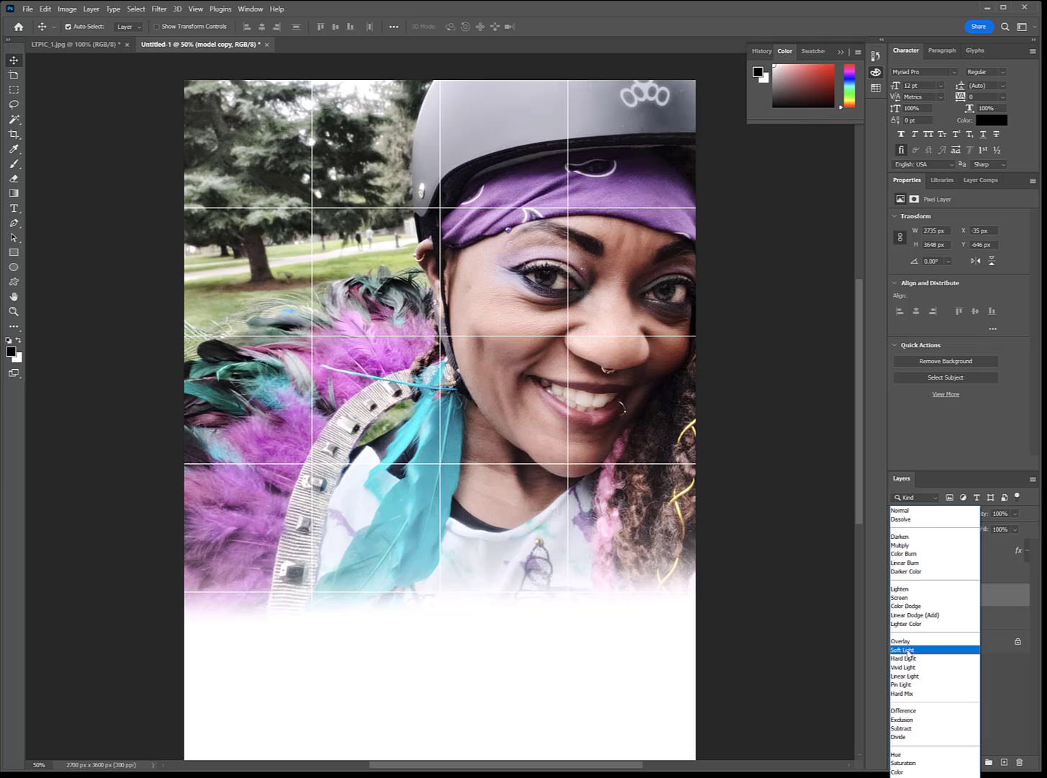
click(908, 652)
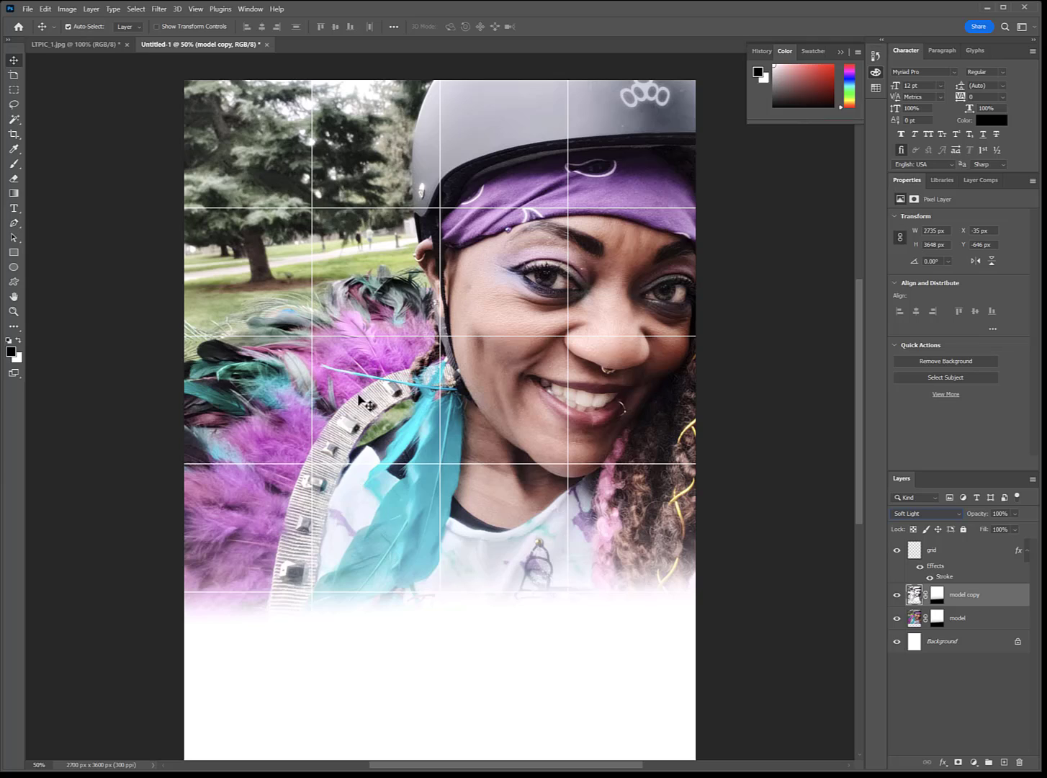
click(956, 514)
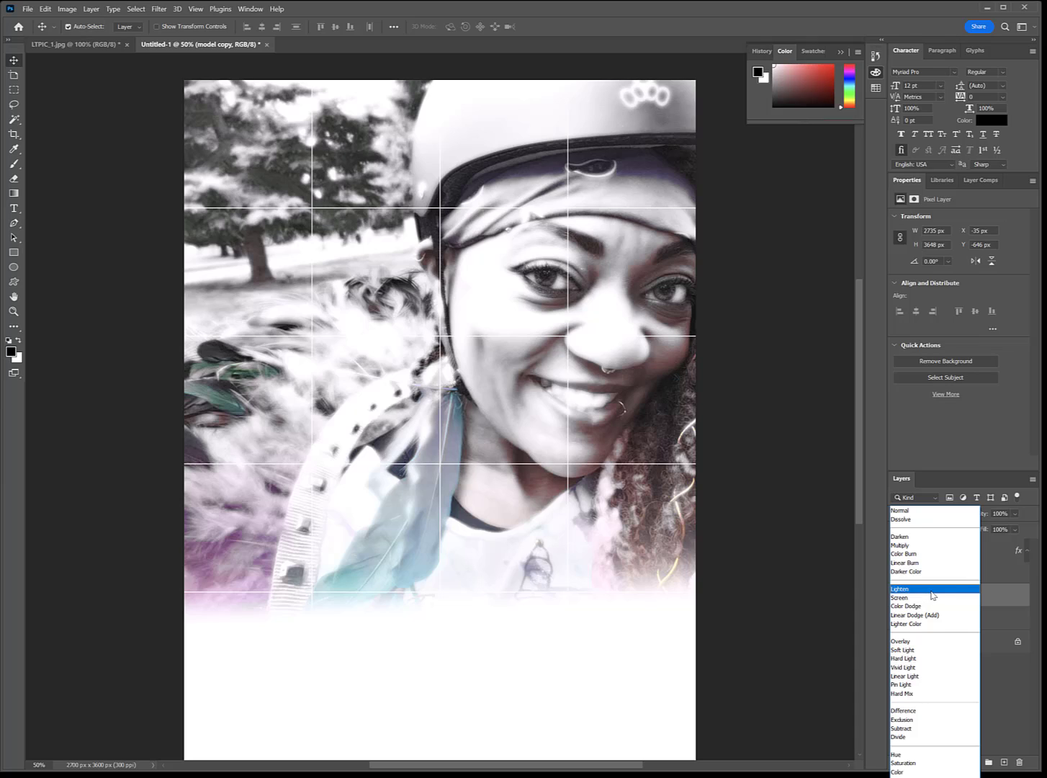
click(933, 589)
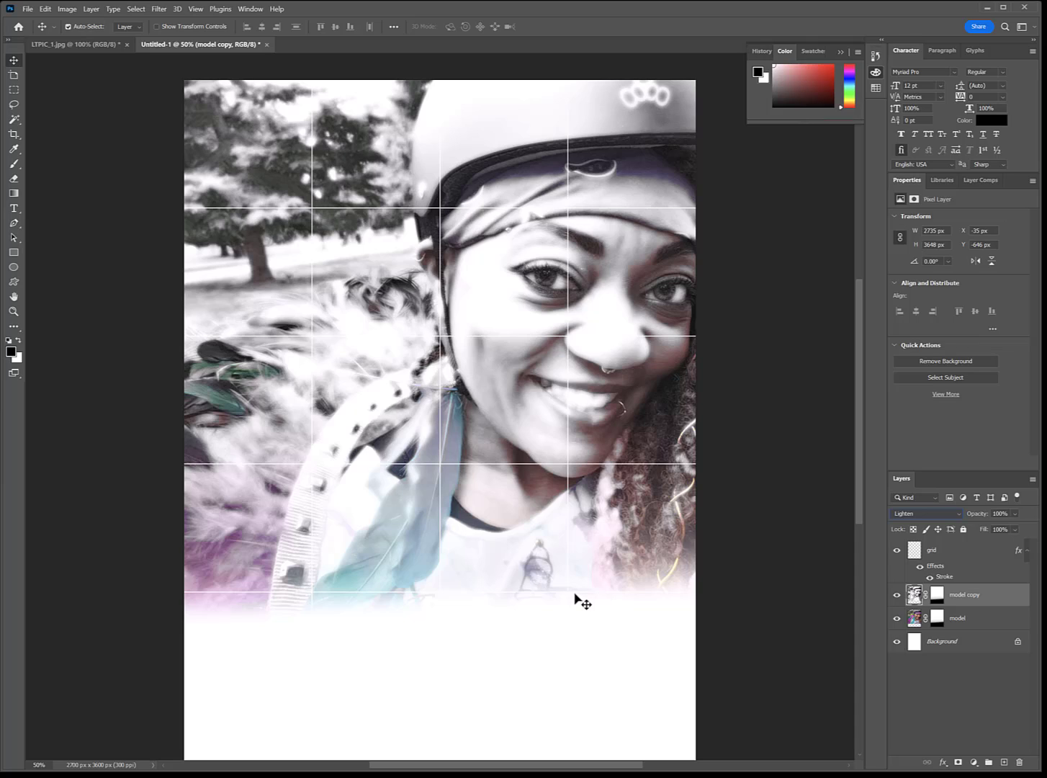
Step: On the grid layer, use the Magic Wand to select three grid cells: lower right, top second, and upper-left second row
click(969, 552)
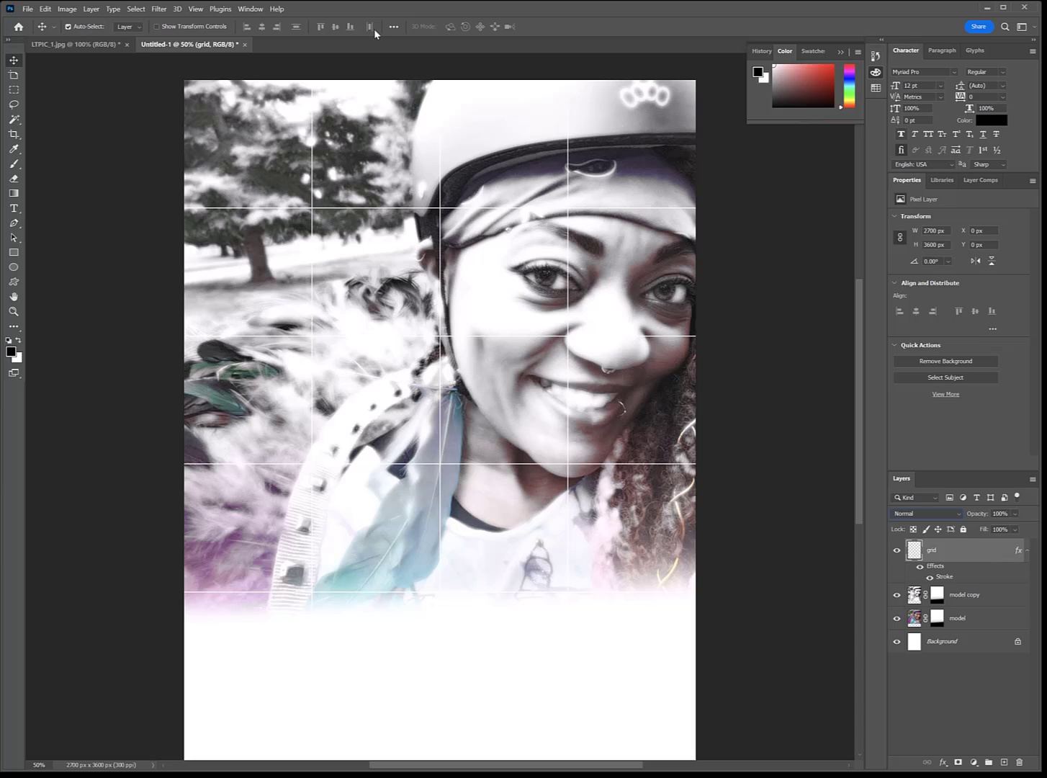
click(20, 124)
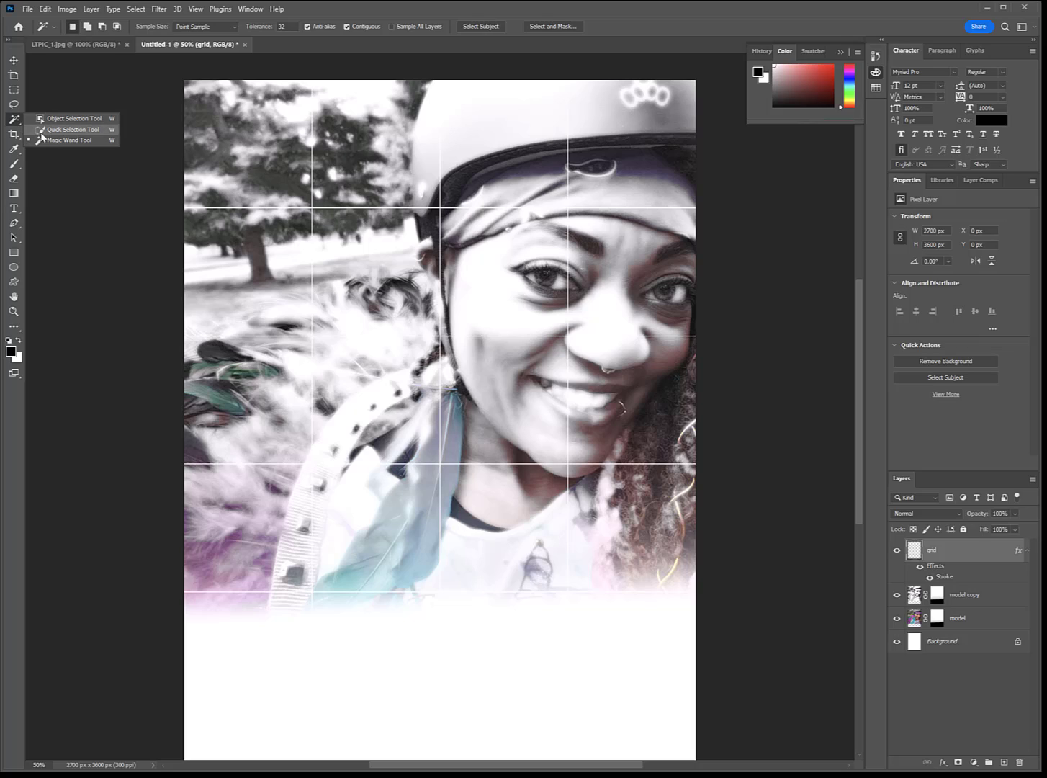
click(51, 140)
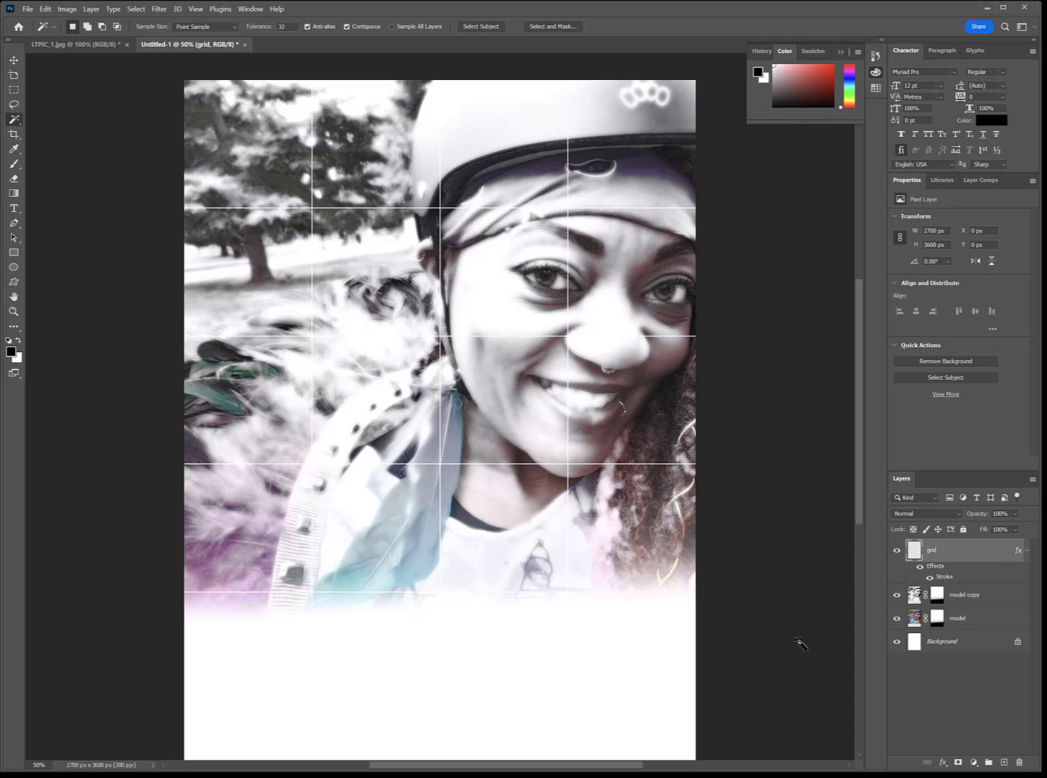
click(639, 523)
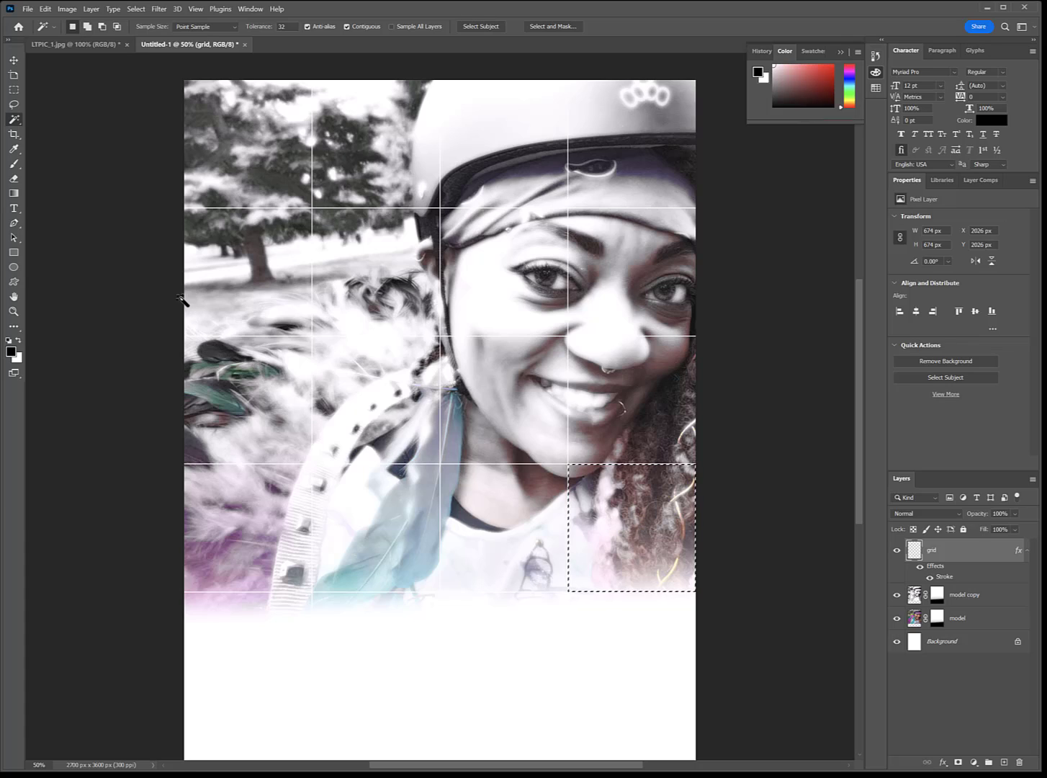
shift+click(358, 135)
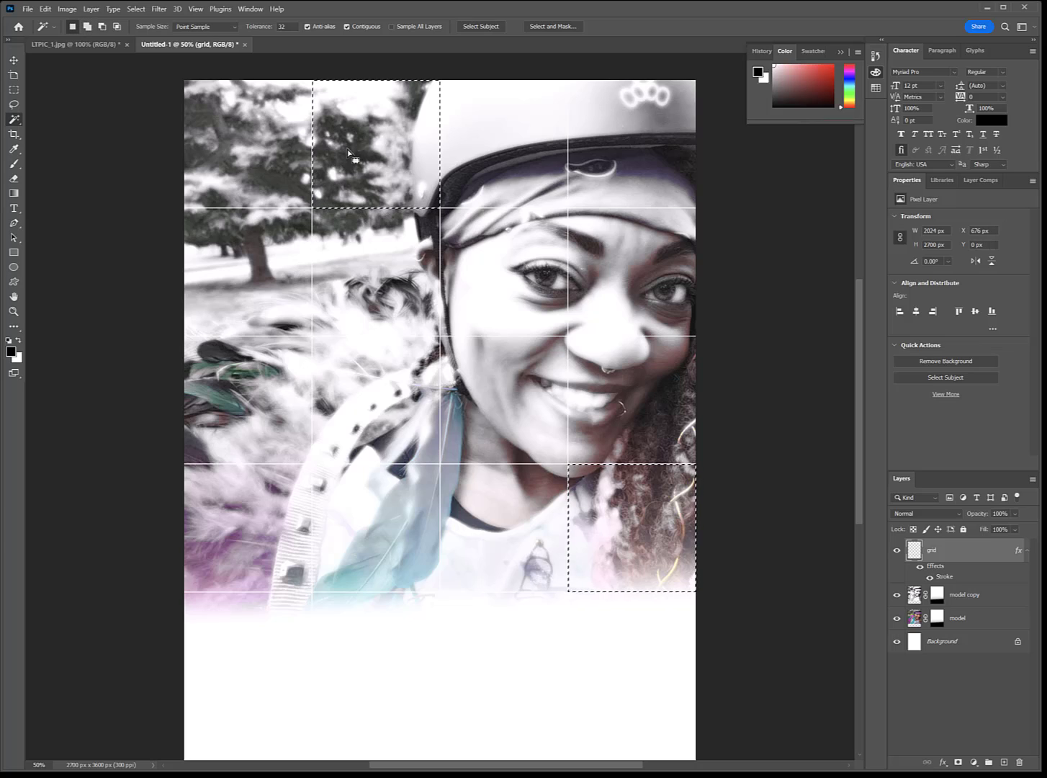
shift+click(216, 273)
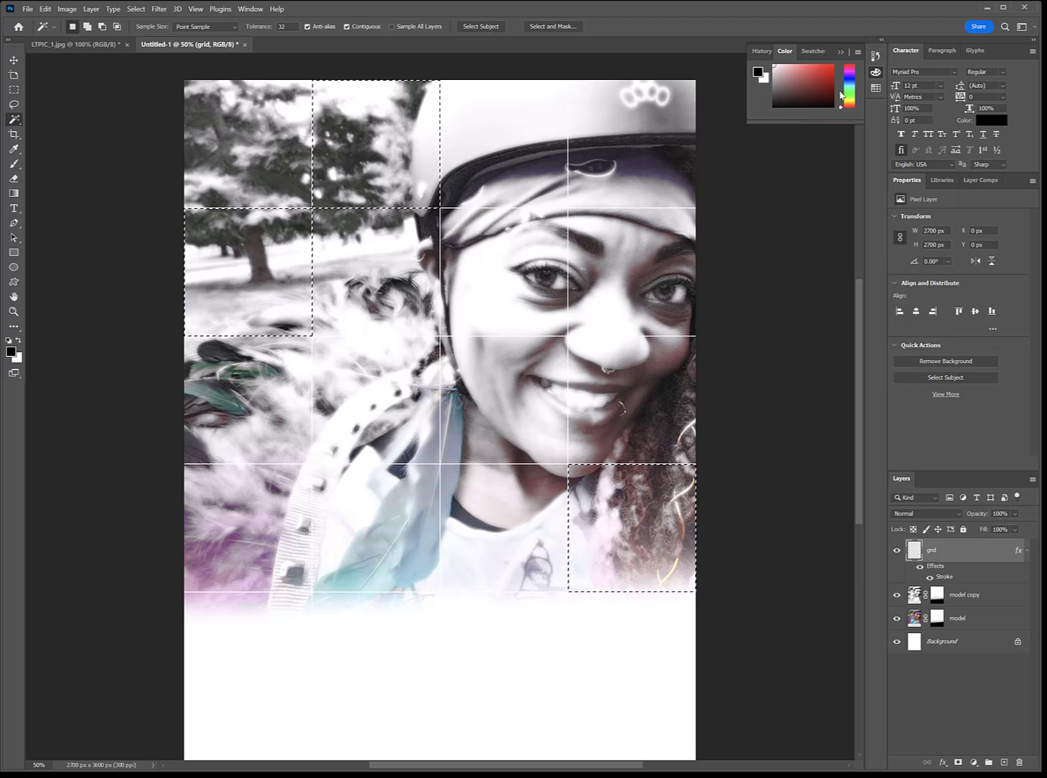
Step: Create a new layer above the grid and name it white boxes
click(1005, 762)
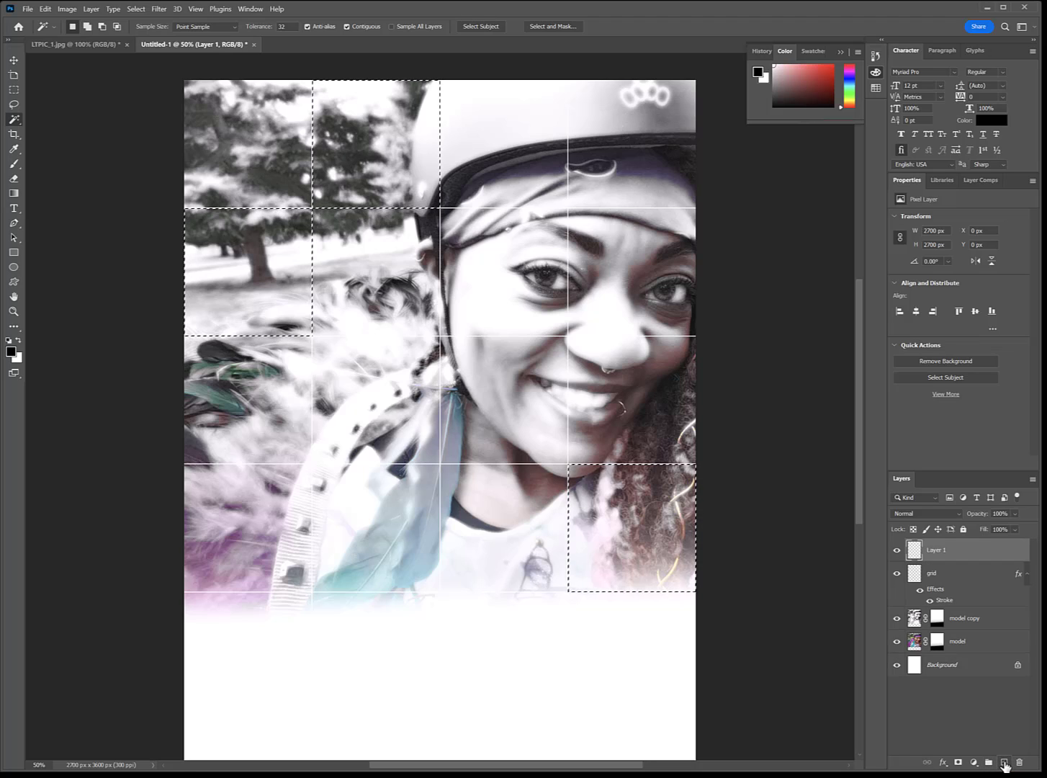
double_click(945, 551)
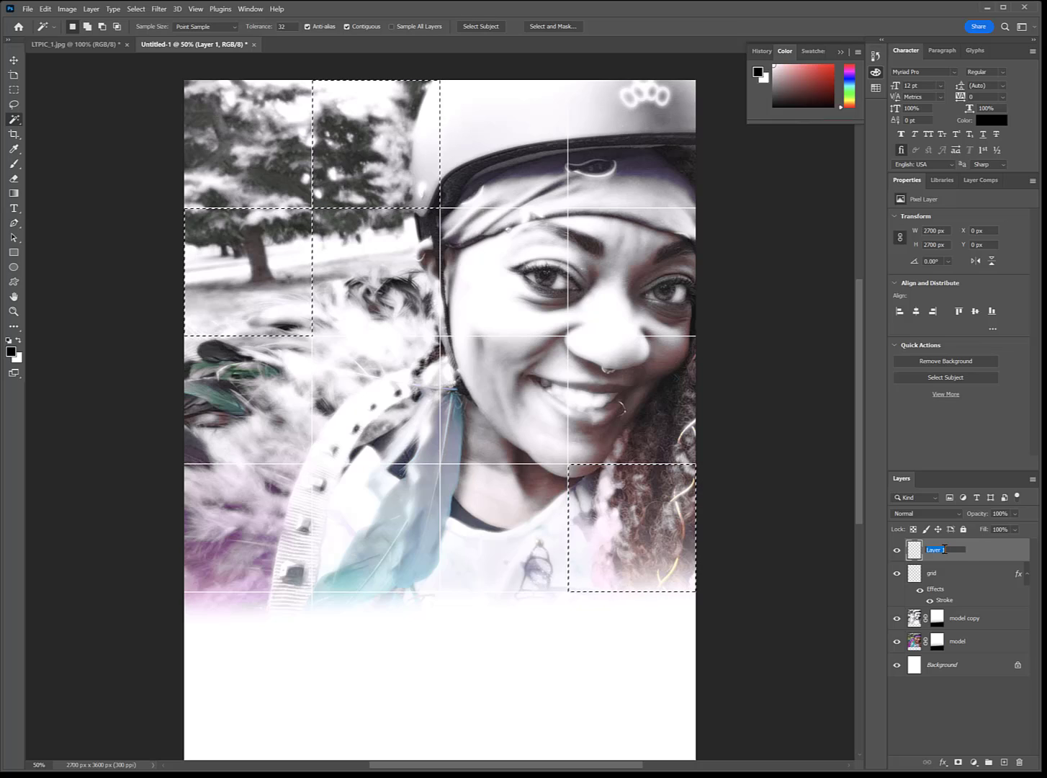
text(white boxes)
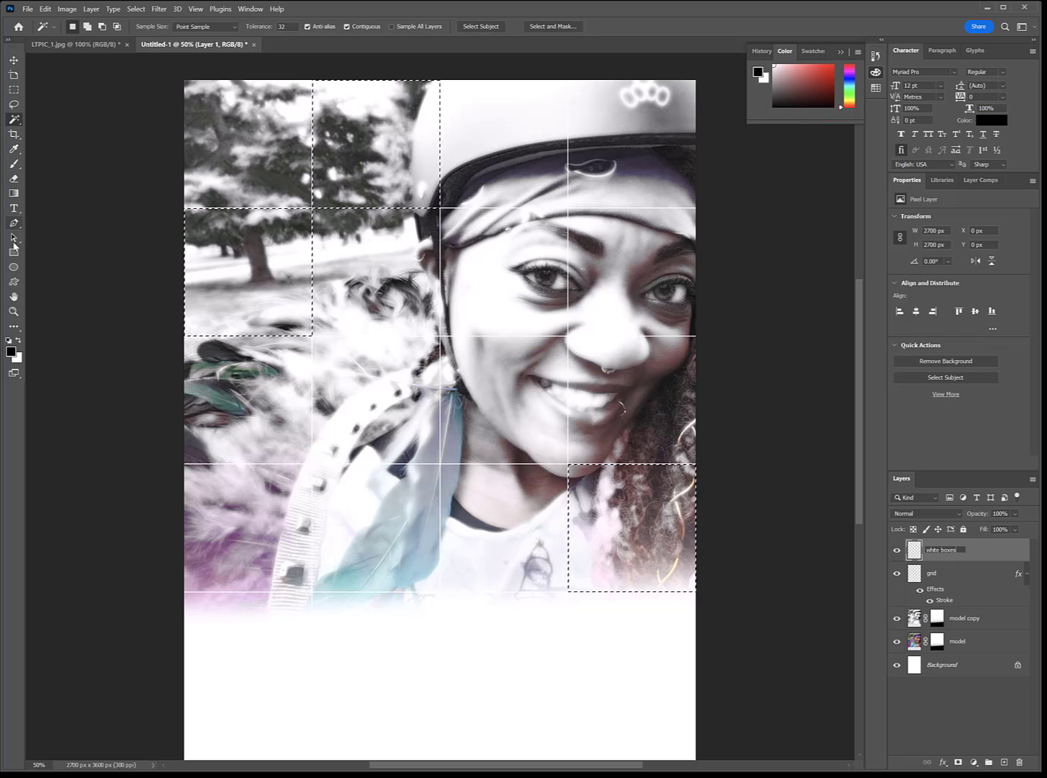
Step: Choose the Paint Bucket tool and set the background color to white (ffffff)
click(19, 332)
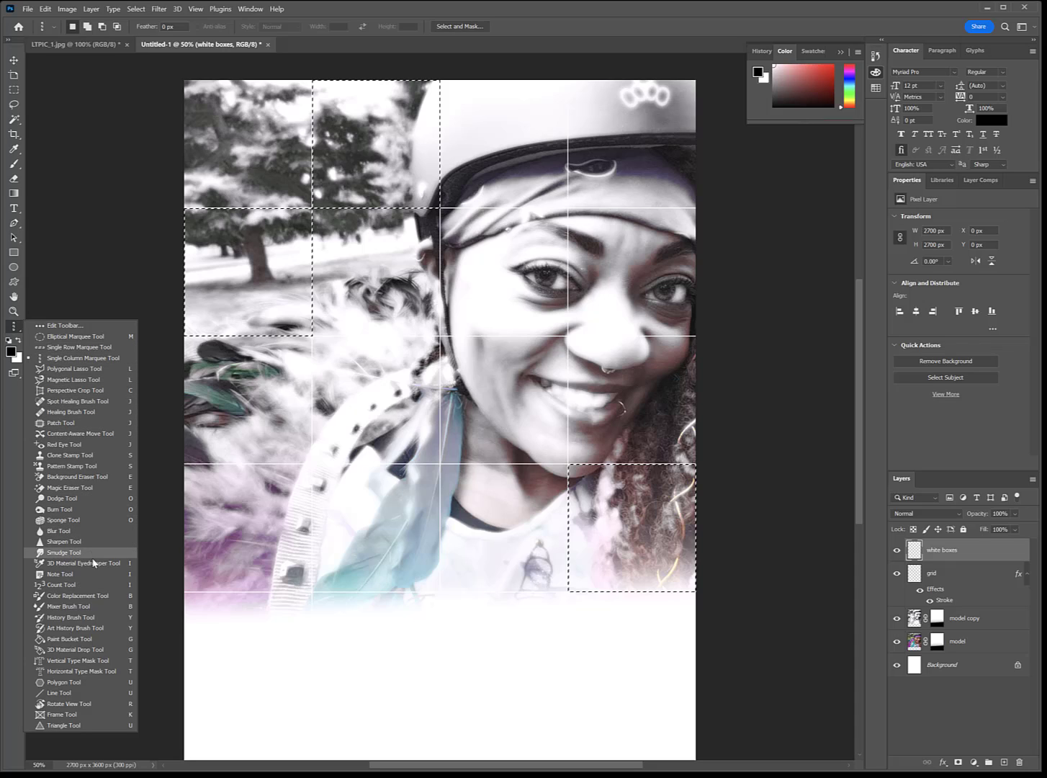
click(77, 639)
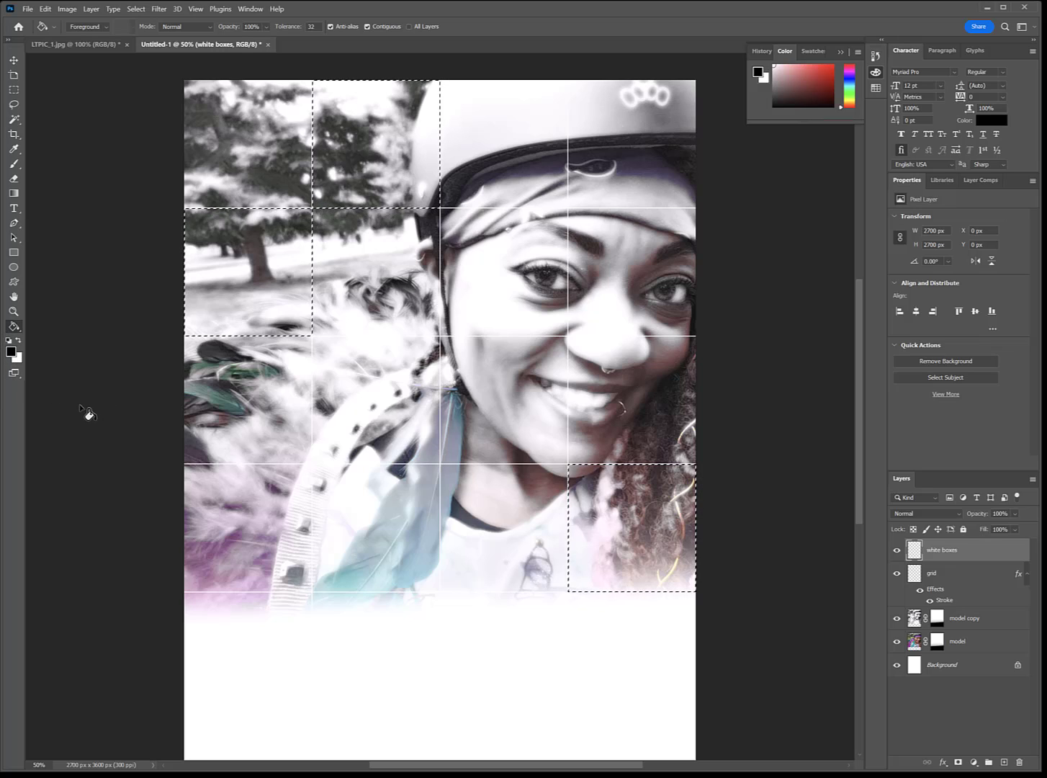
click(19, 358)
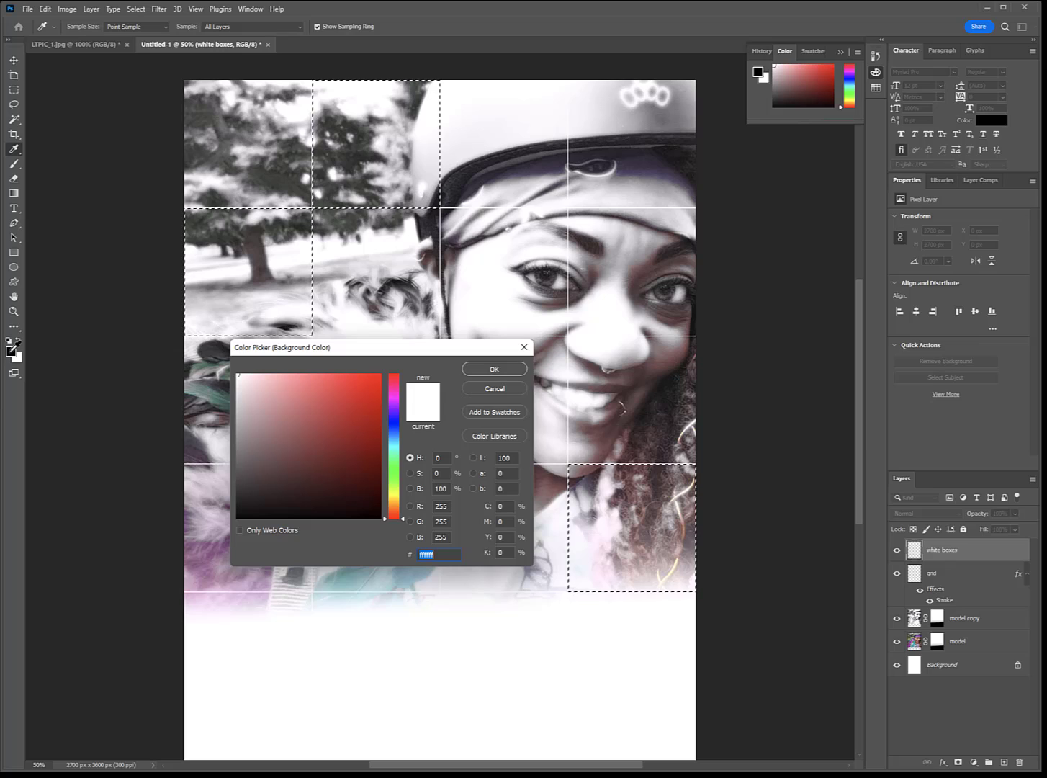
click(13, 353)
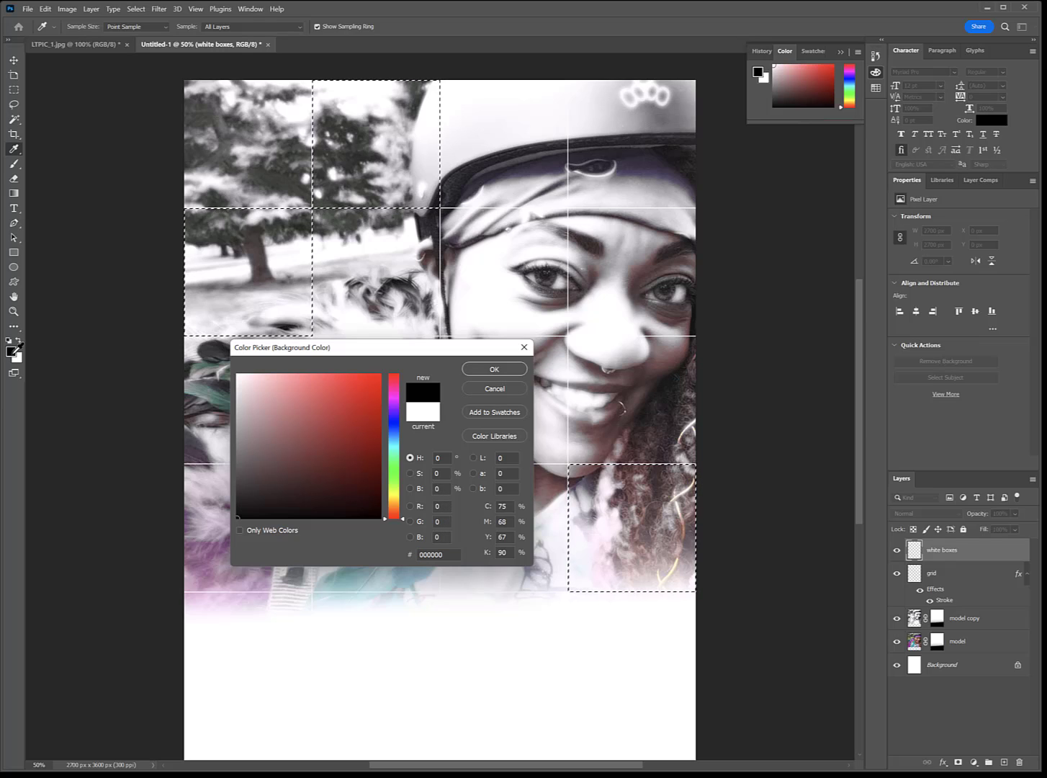
click(420, 417)
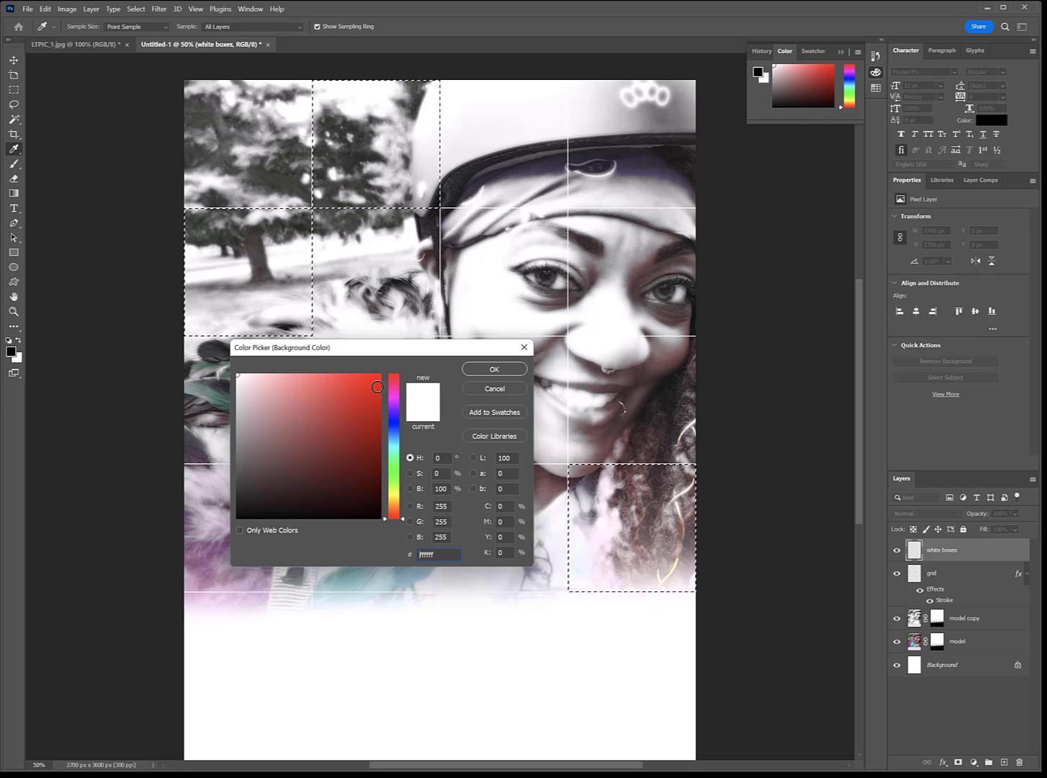
click(482, 369)
Step: Try filling the selected grid cells with black, and undo the fill
key(g)
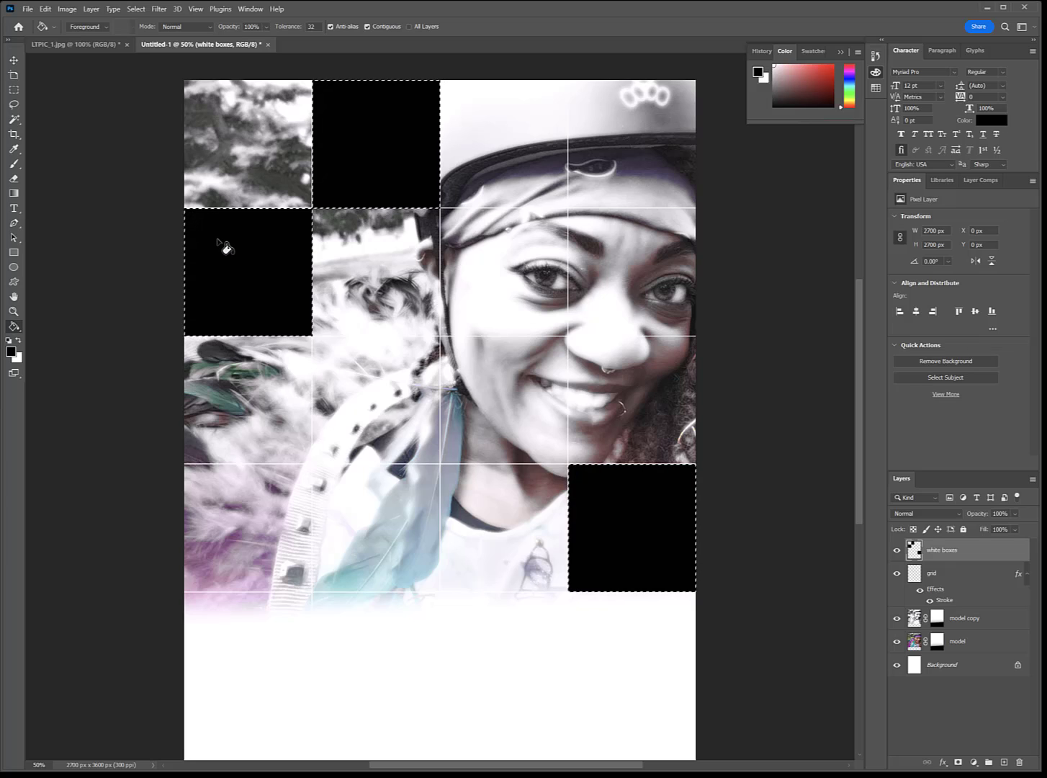
click(45, 9)
click(72, 20)
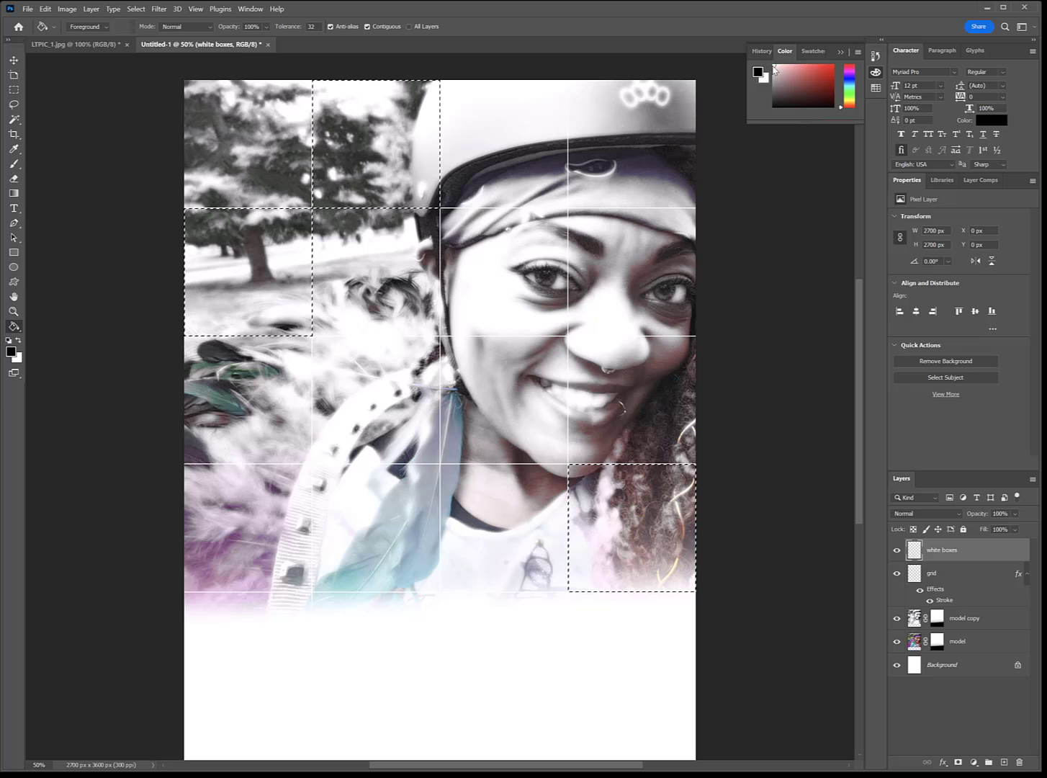
Step: Fill the three selected grid cells on the white boxes layer with white, replacing the black fill
click(813, 52)
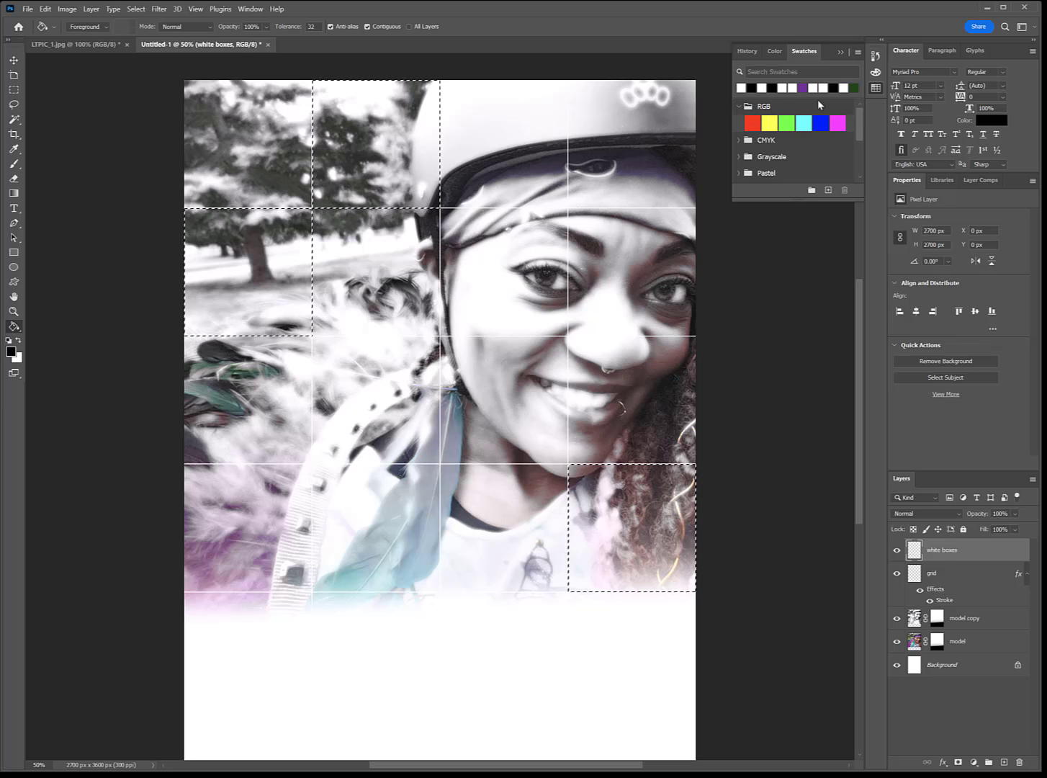
click(236, 277)
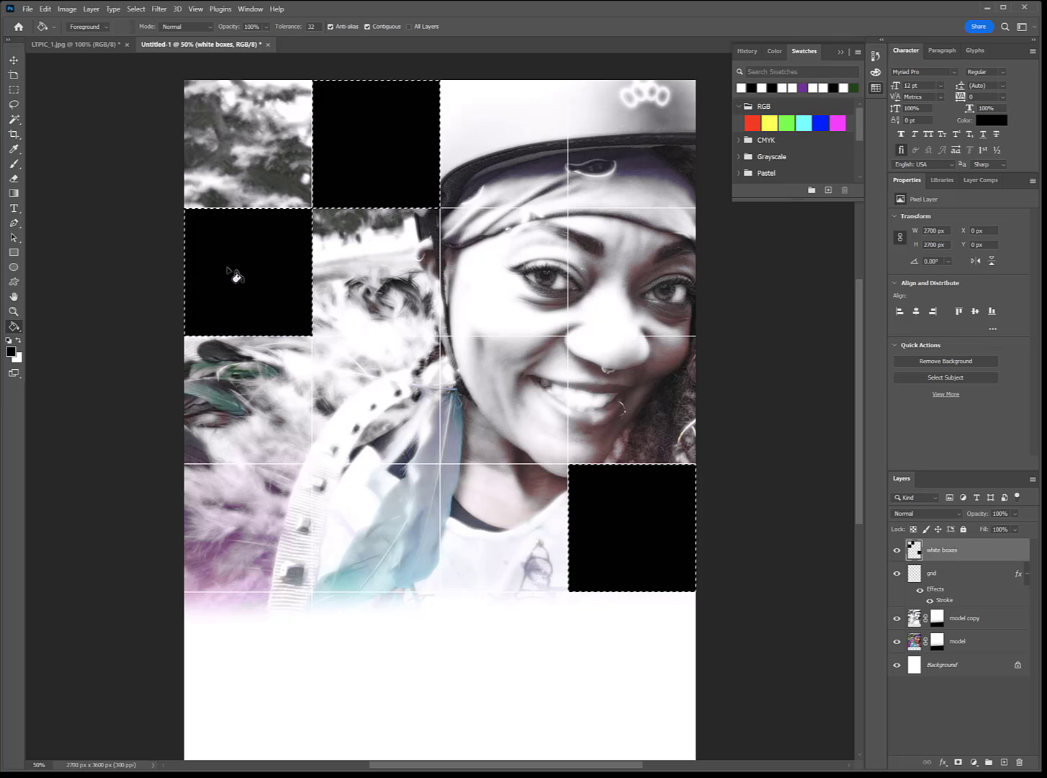
click(18, 341)
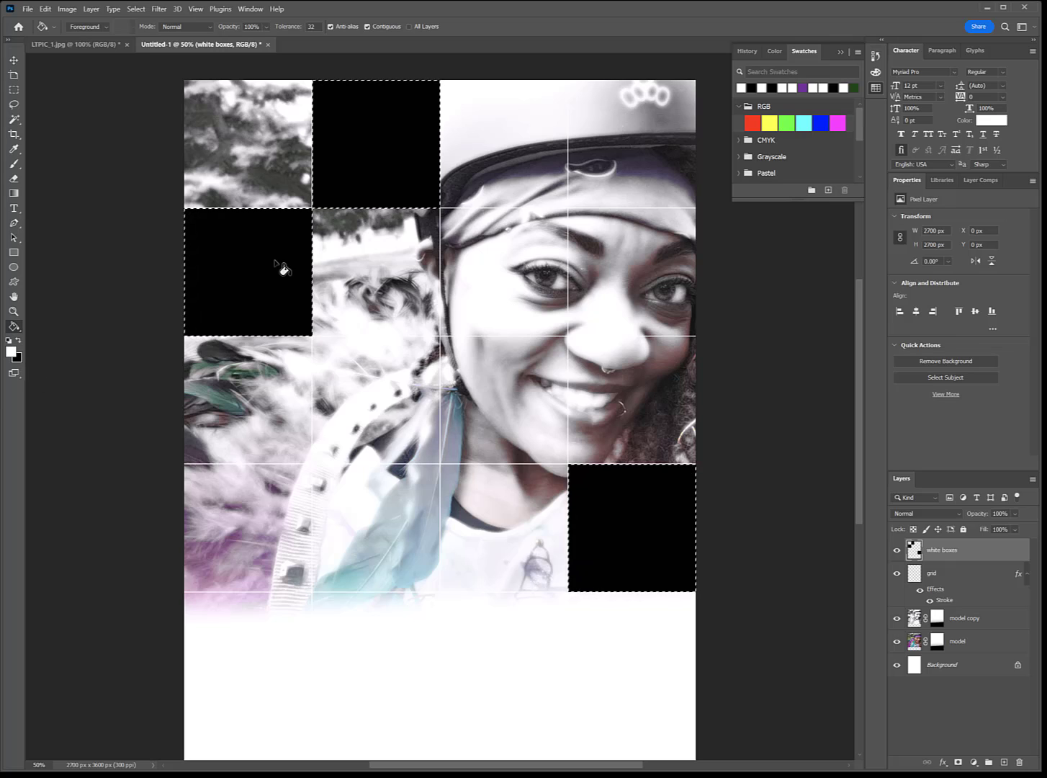
click(237, 261)
click(353, 132)
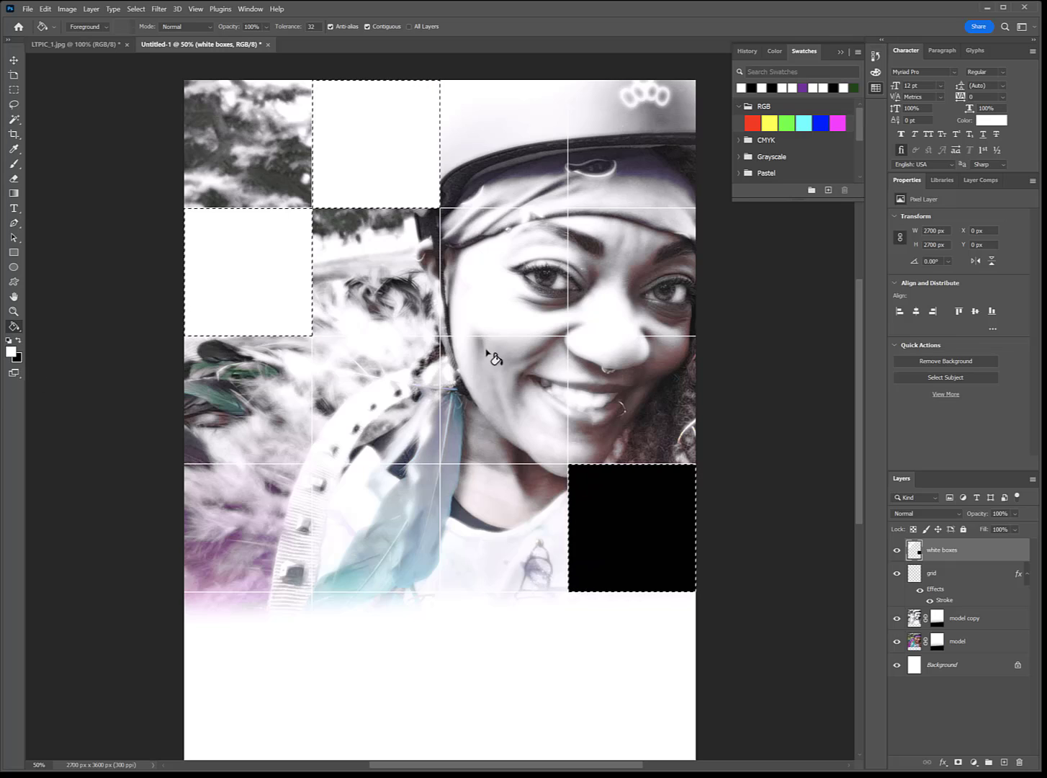
click(606, 508)
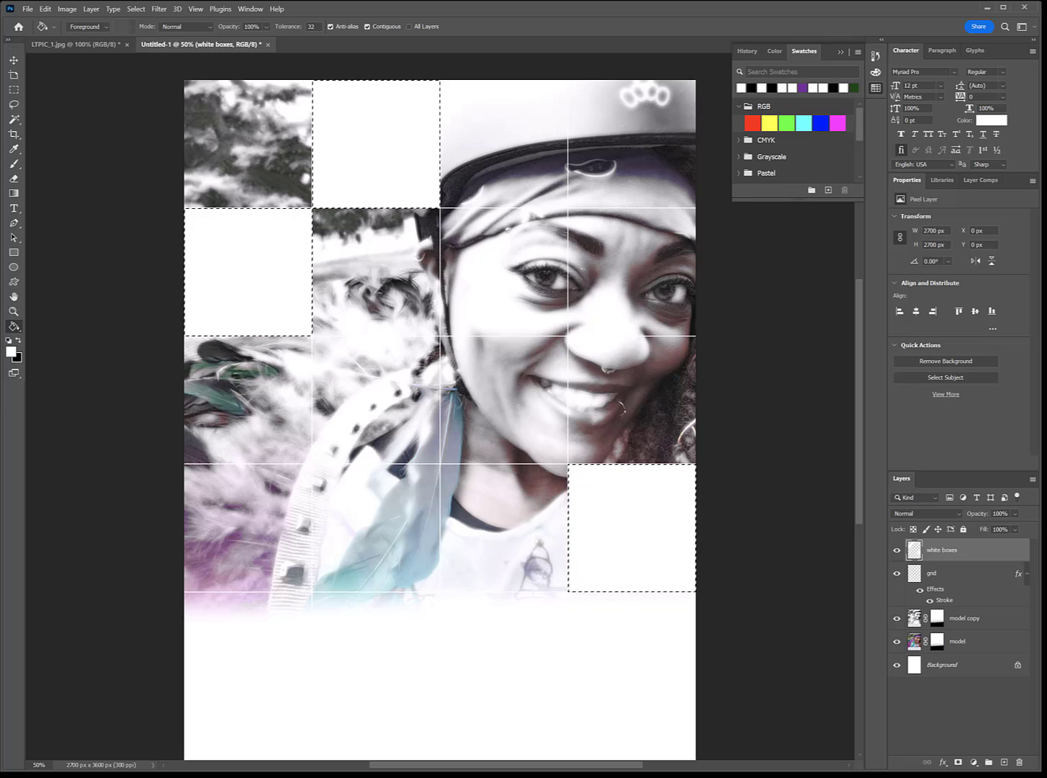
Step: On the grid layer, use the Magic Wand to select three new cells: middle right, upper centre, and lower second column
key(ctrl+d)
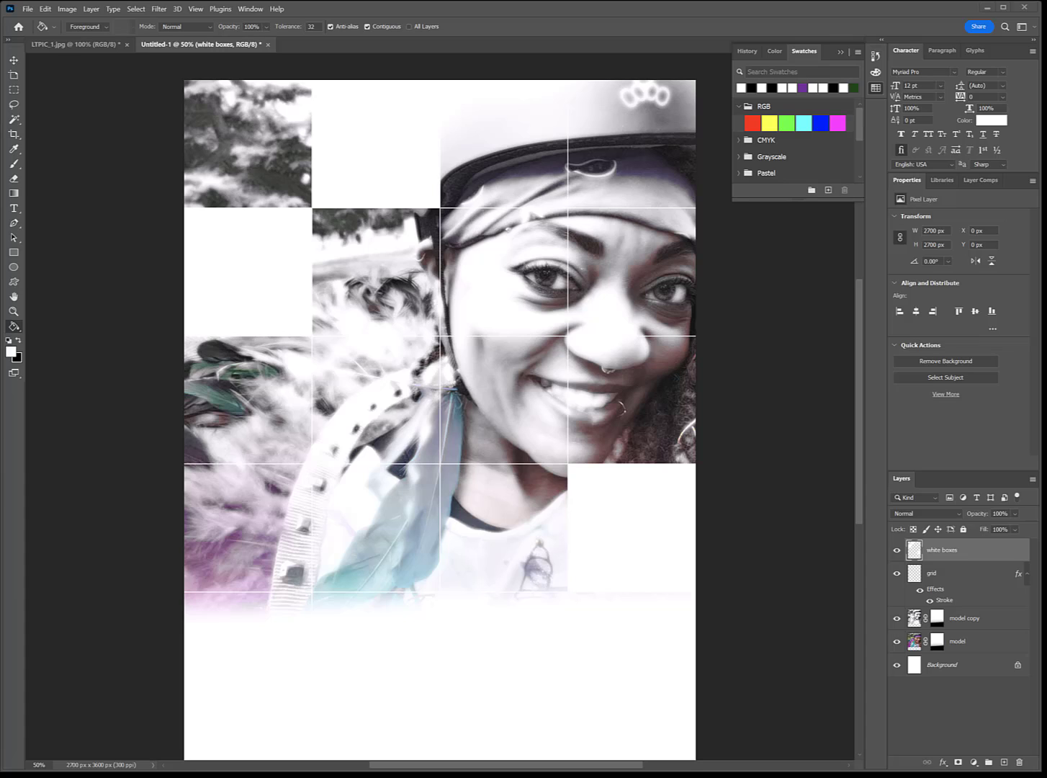
key(ctrl+z)
click(955, 577)
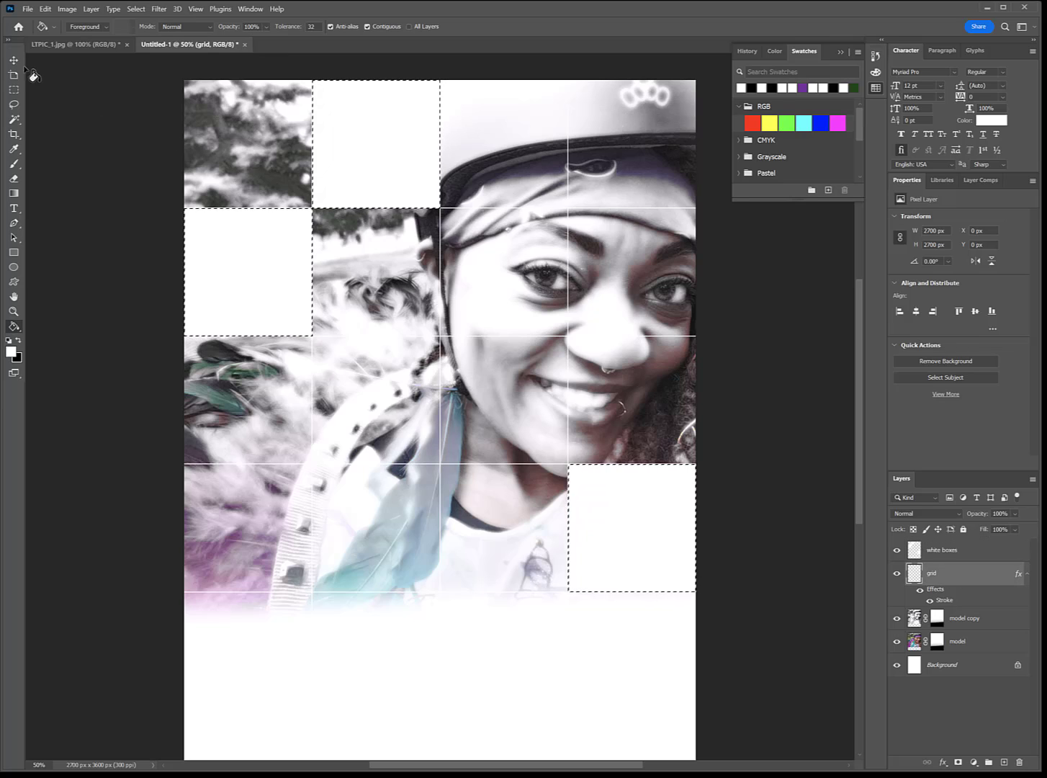
click(12, 121)
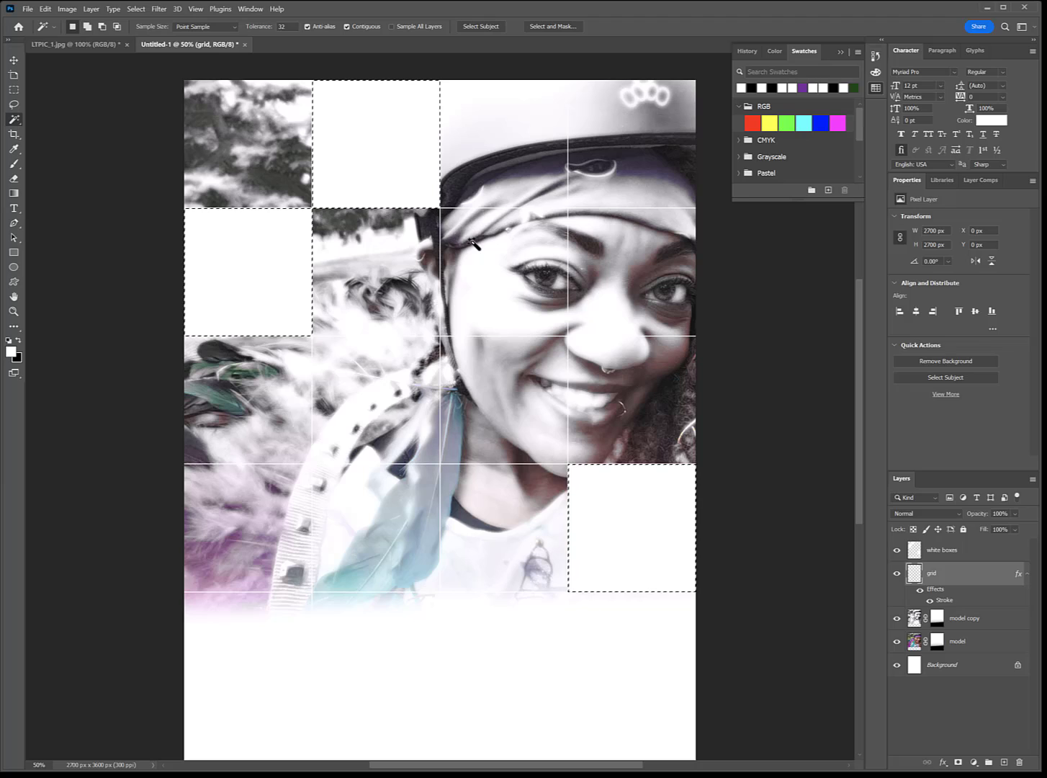
click(135, 9)
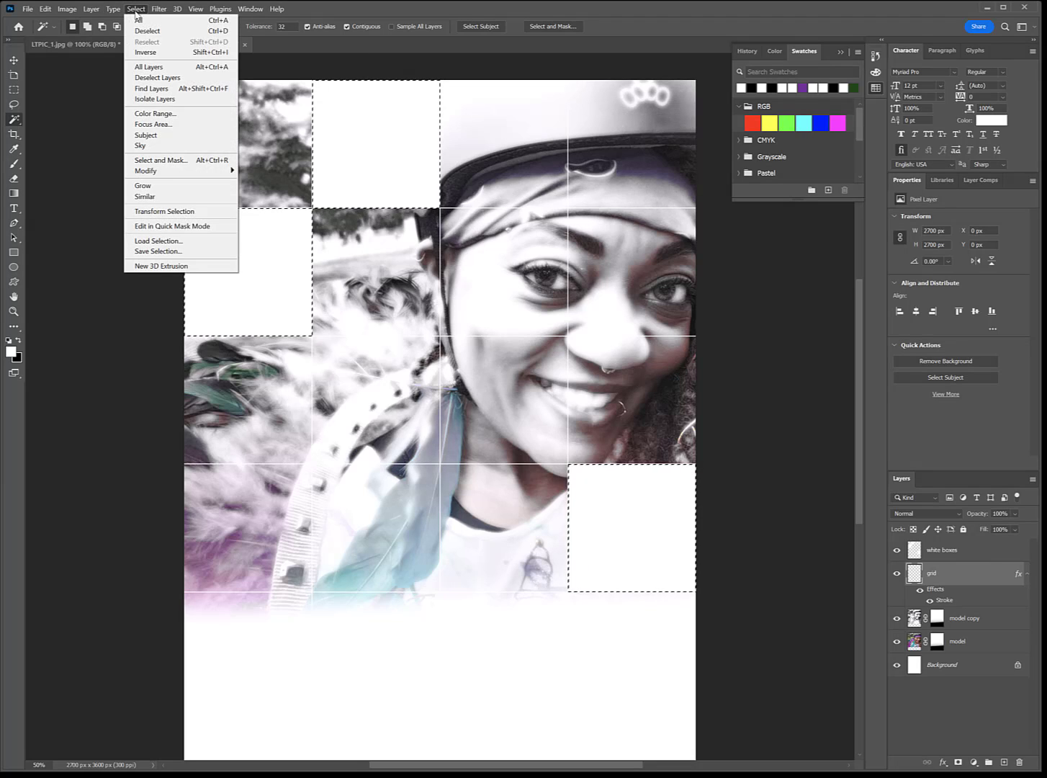
click(148, 31)
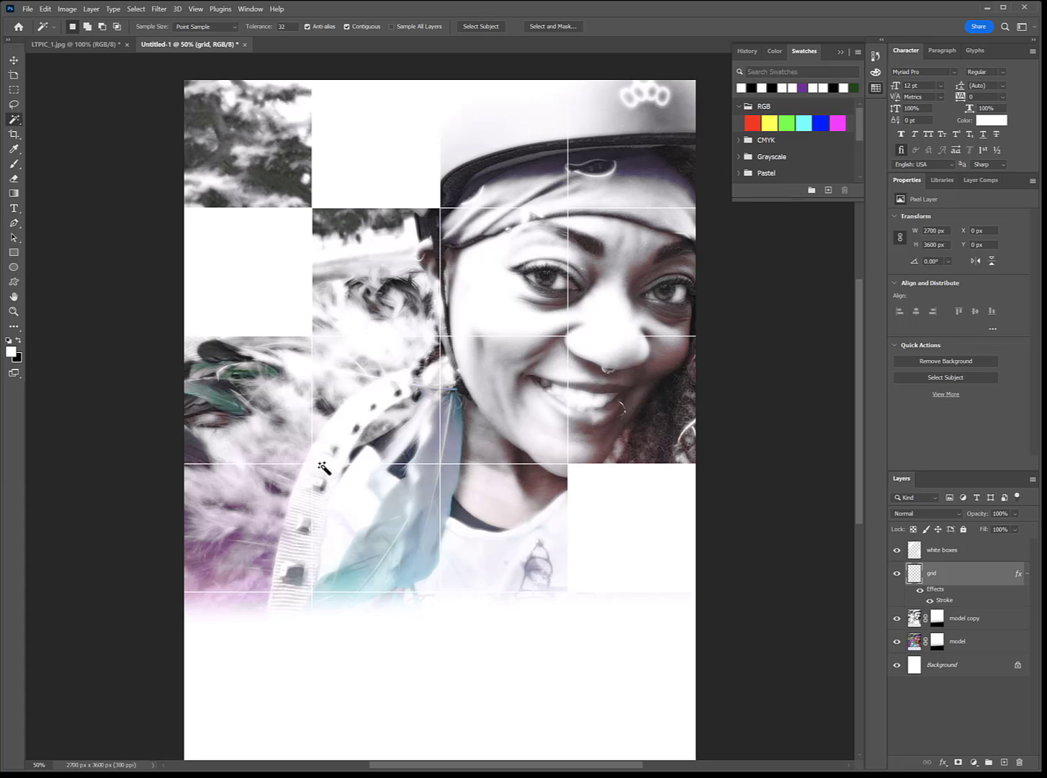
click(618, 398)
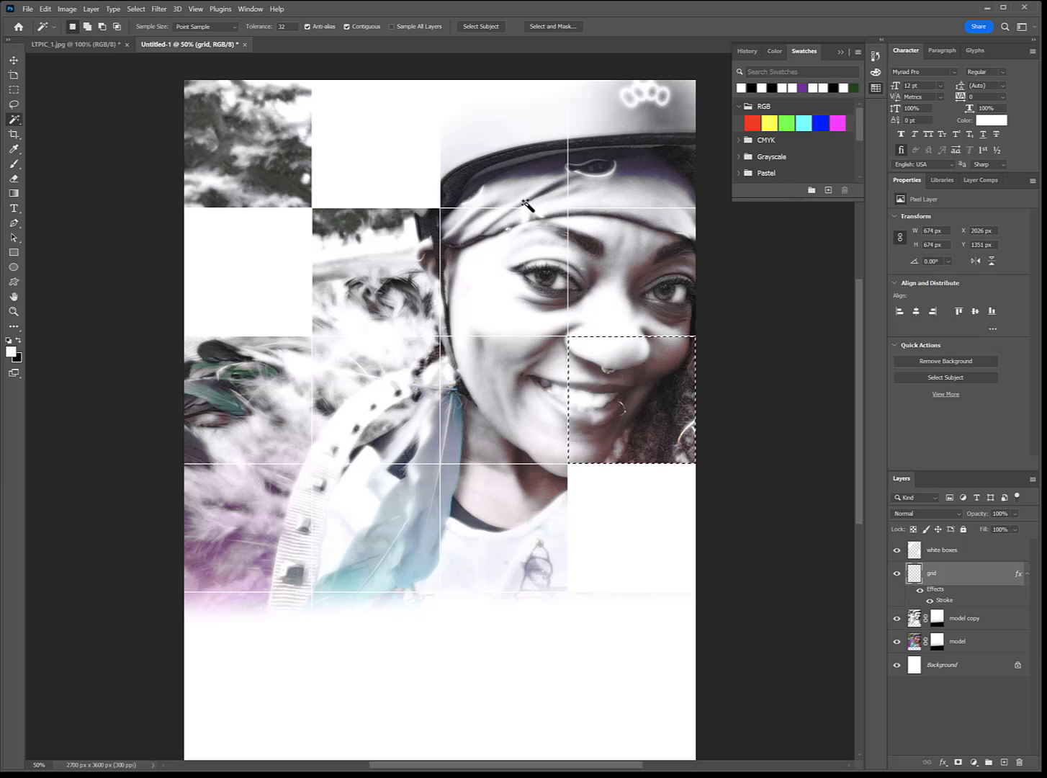
shift+click(480, 271)
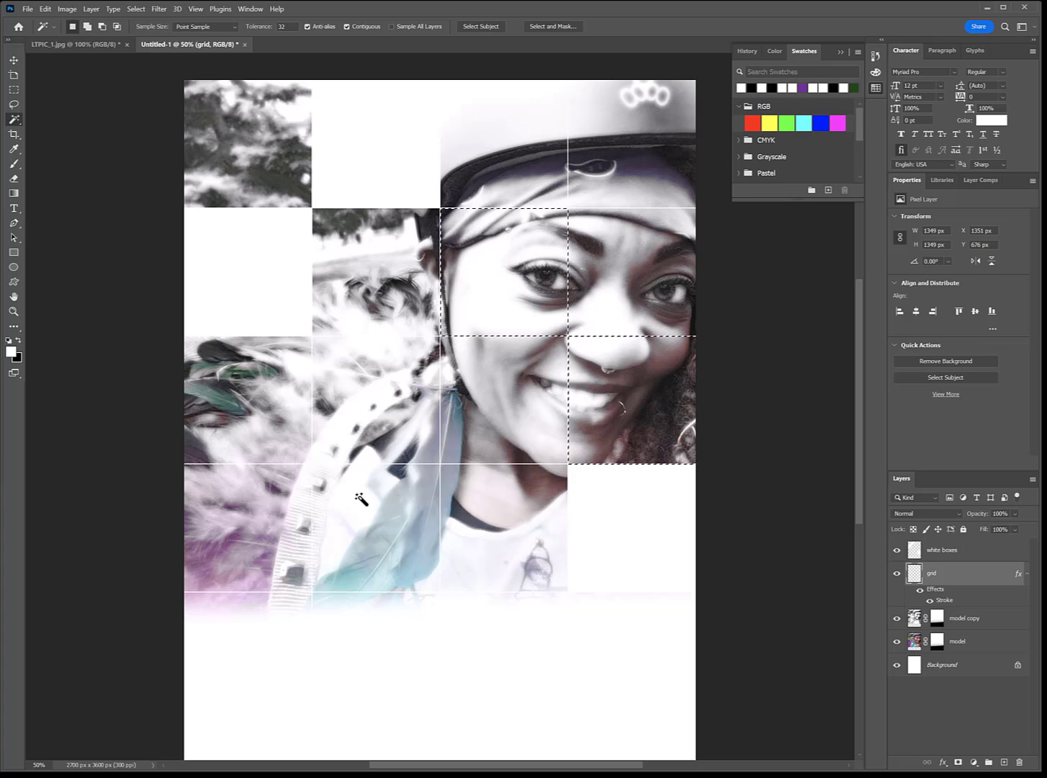
shift+click(372, 533)
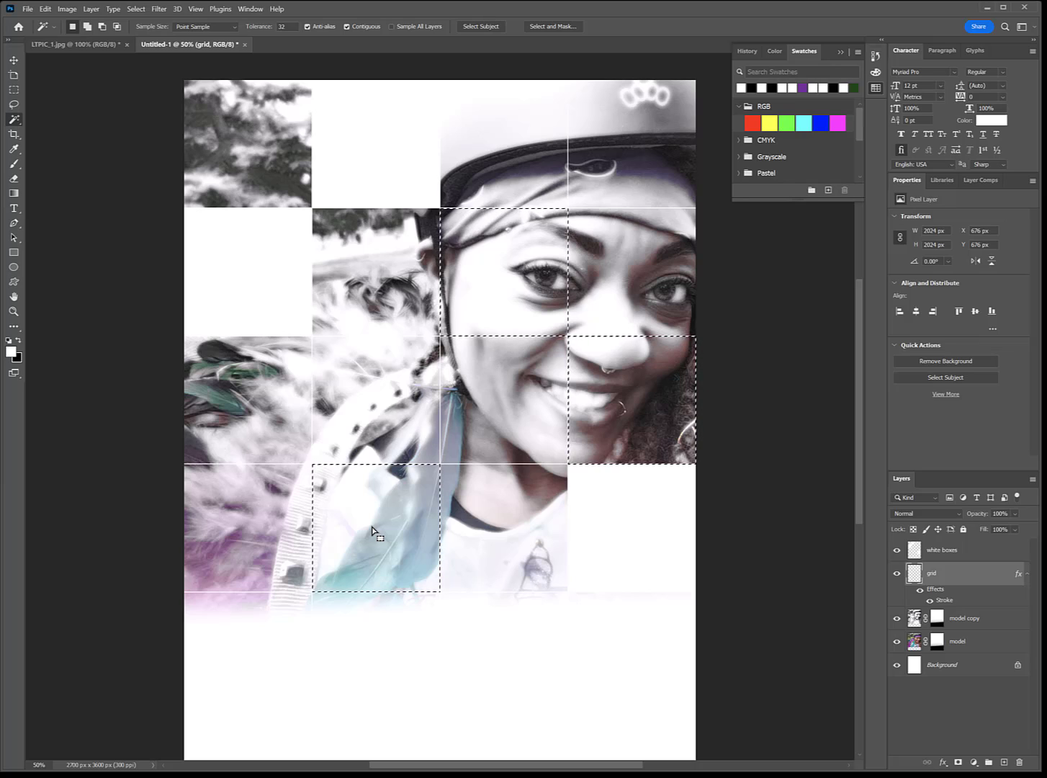
Step: Reset to default black and white colors and add a Gradient Map adjustment layer masked to the selected cells
click(20, 343)
click(956, 695)
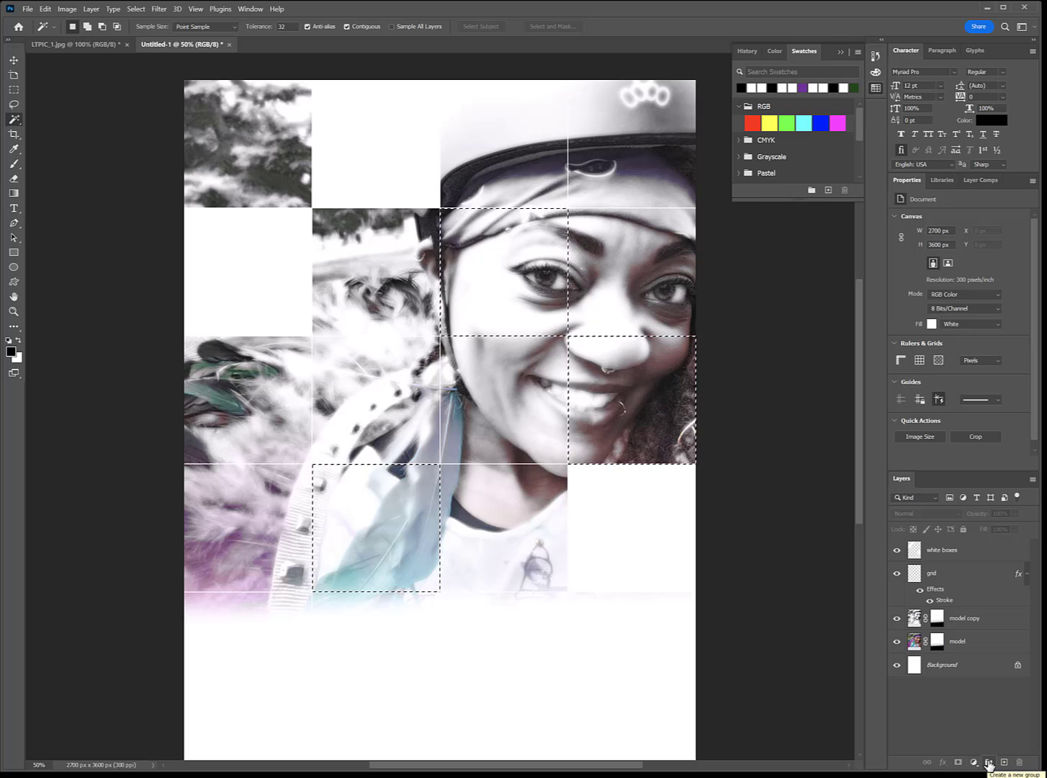
click(974, 762)
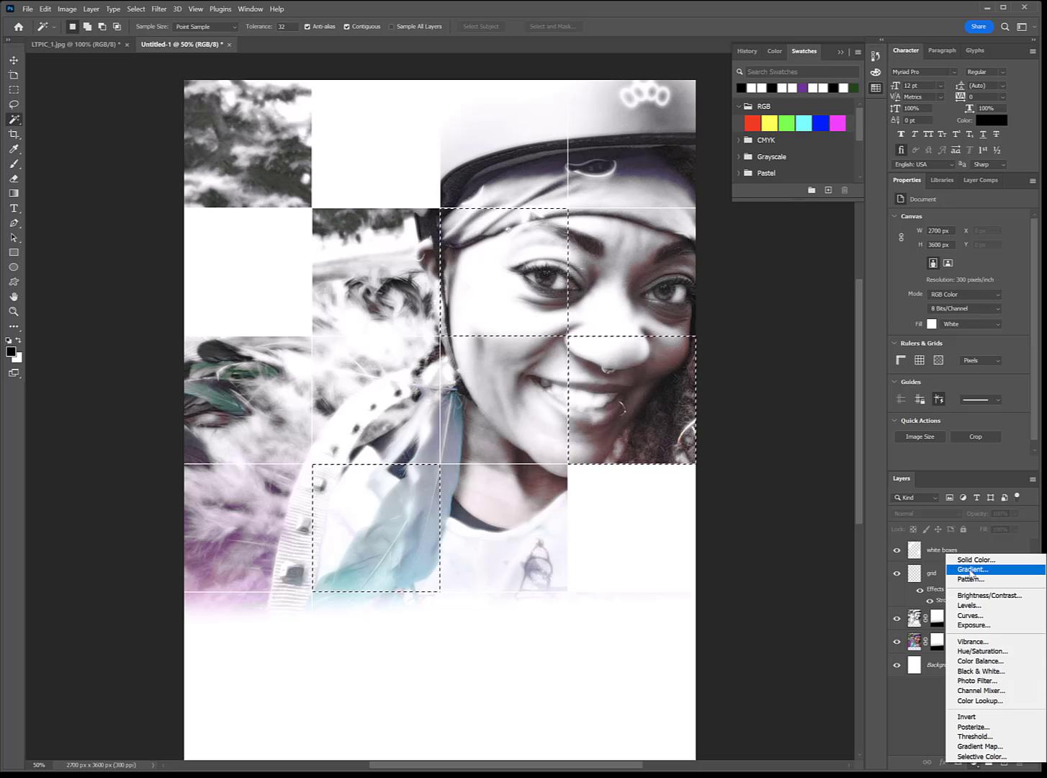
click(965, 747)
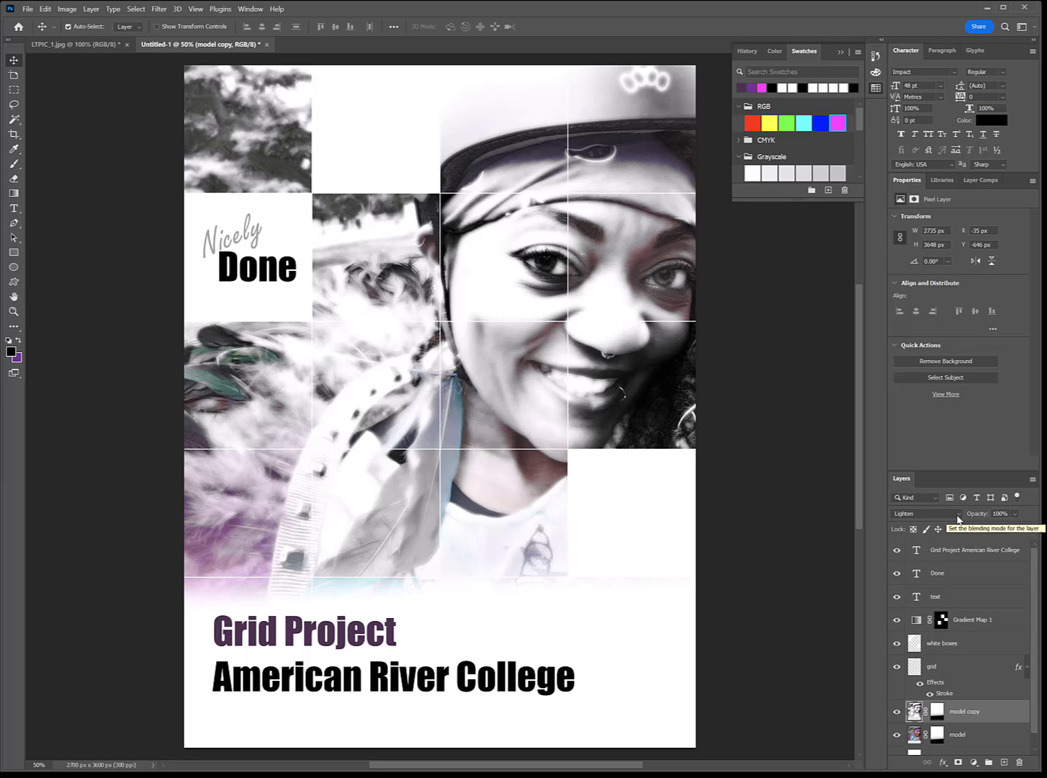
Step: Set the model copy layer's blend mode to Luminosity
click(811, 541)
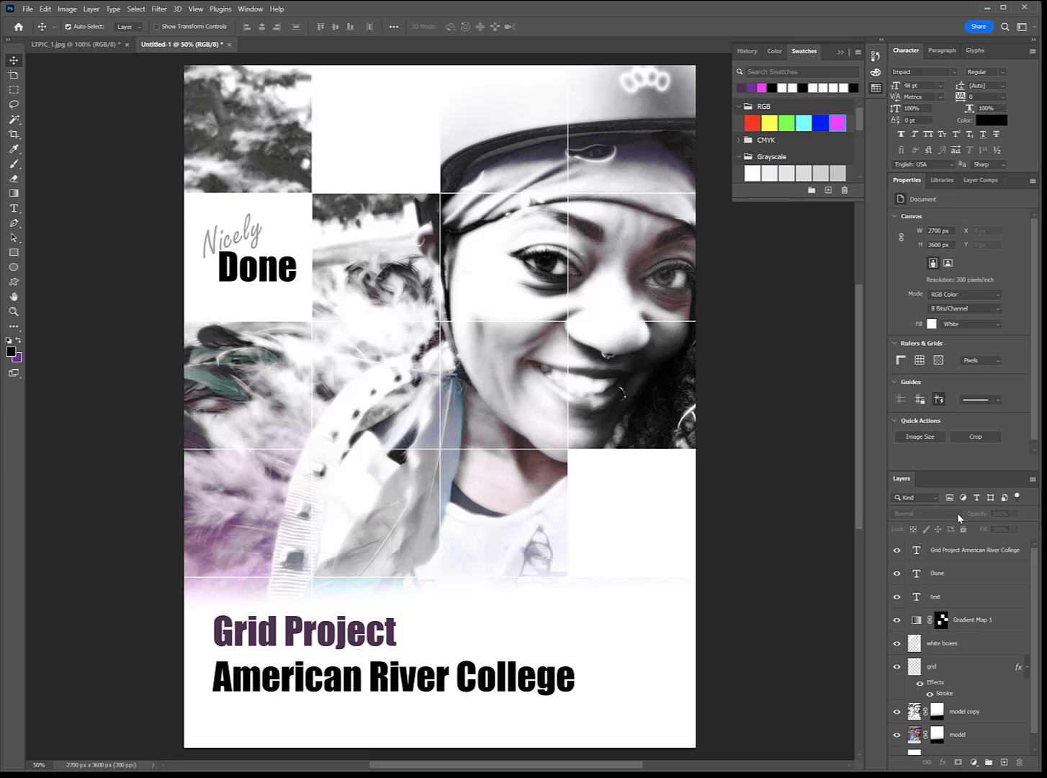
click(976, 713)
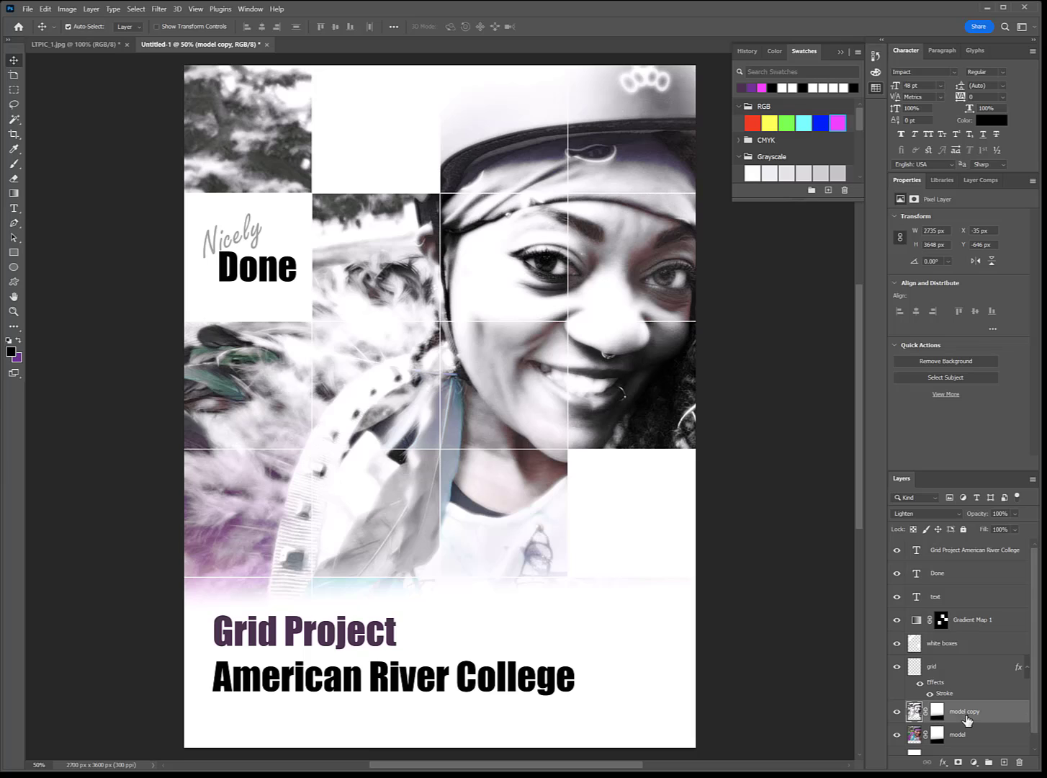
click(957, 513)
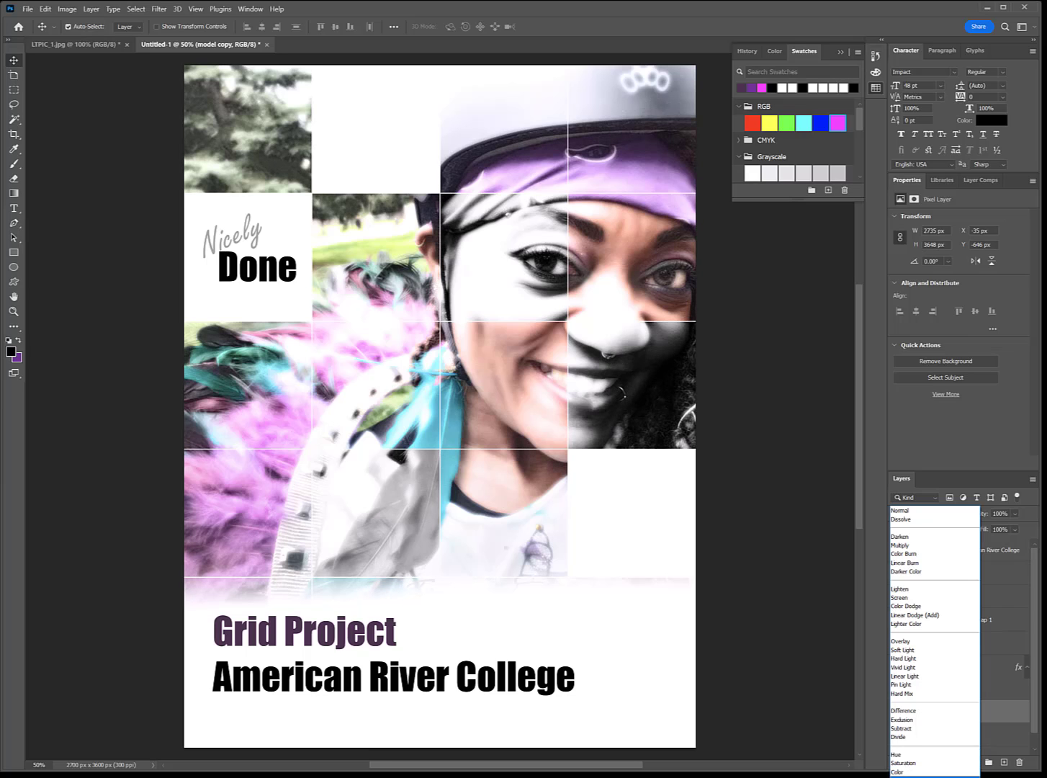
click(909, 776)
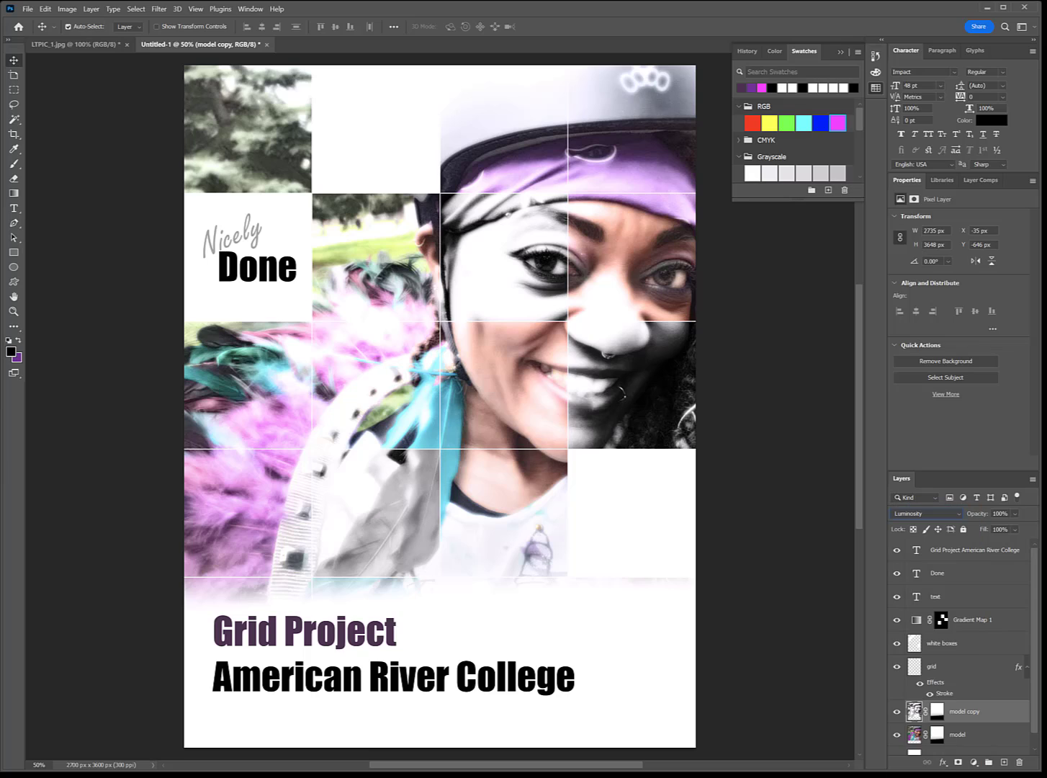